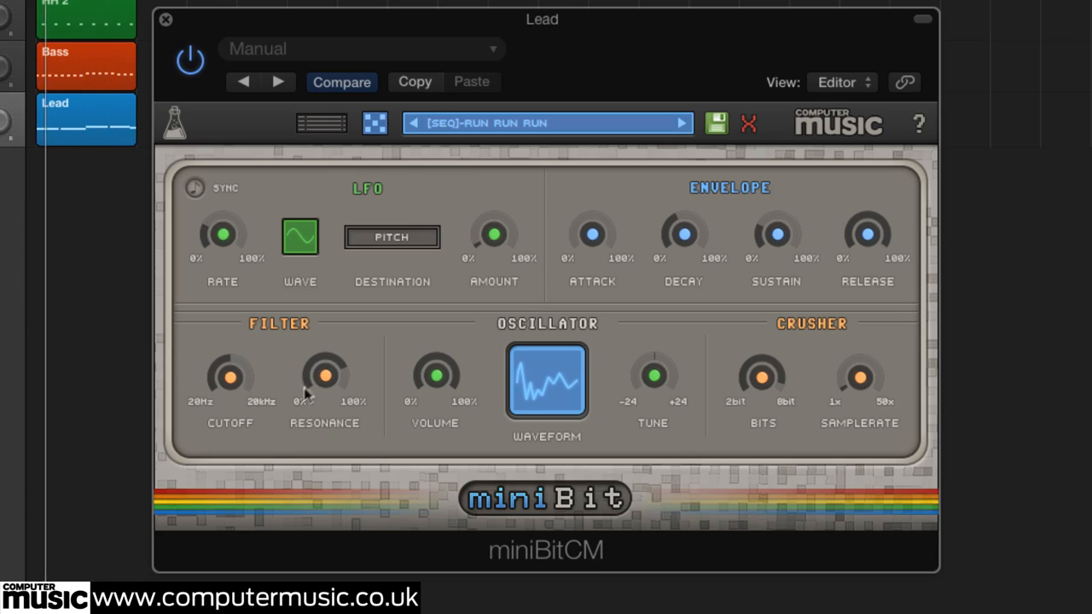
Change the Lead synth's oscillator waveform to EPiano
{"action": "left_click", "coordinate": [547, 397]}
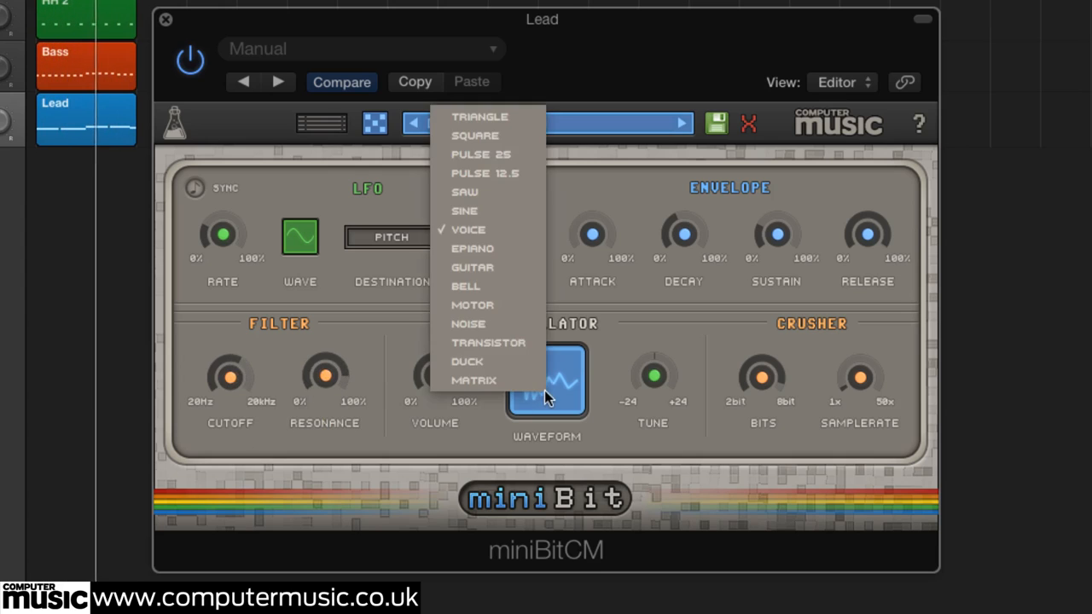
{"action": "left_click", "coordinate": [468, 249]}
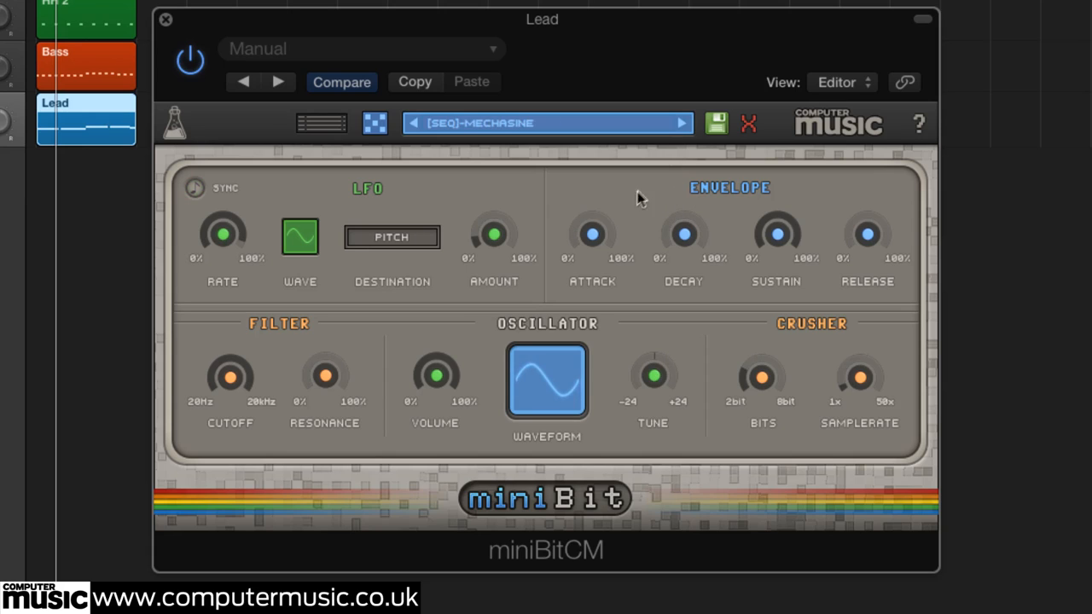
Step forward through the Lead synth's presets to audition [SEQ]-Mechasine, [PERC]-Rim 2, [SFX]-Noise Zaps and [SFX]-Toad
{"action": "left_click", "coordinate": [682, 122]}
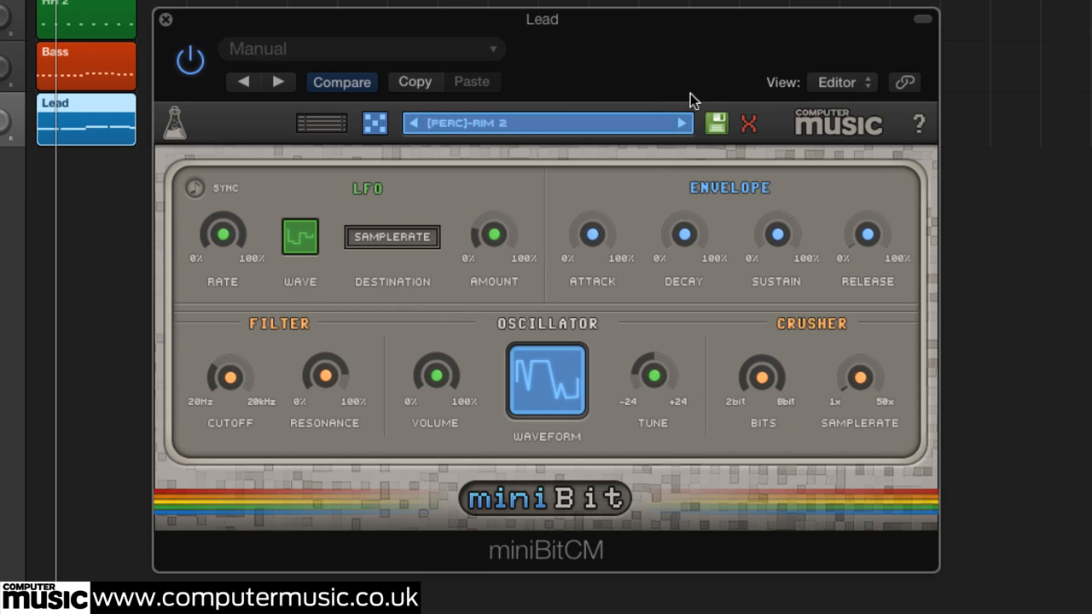
{"action": "left_click", "coordinate": [682, 122]}
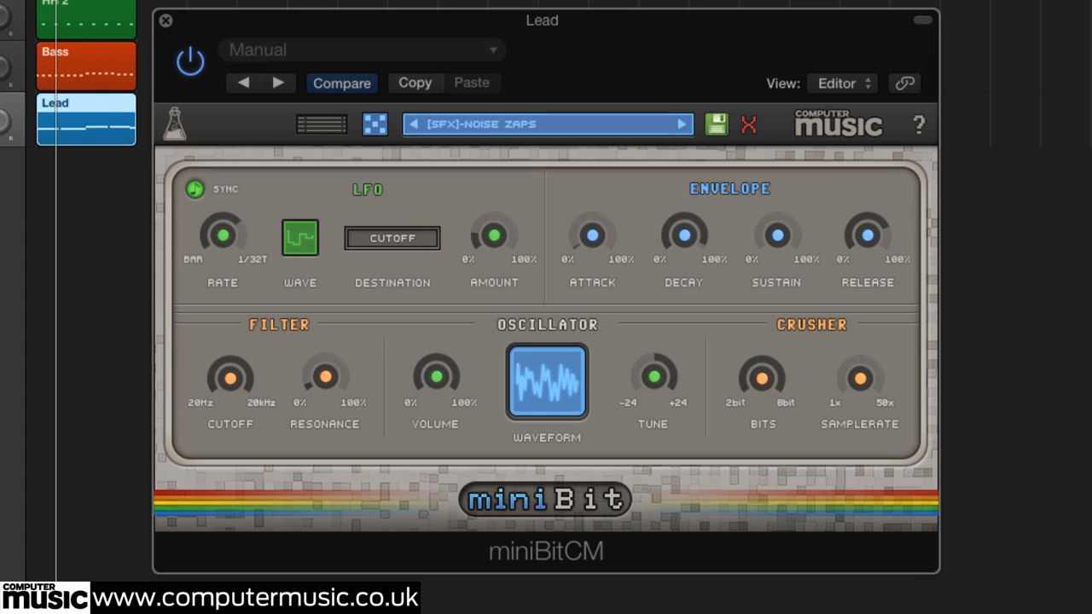
{"action": "left_click", "coordinate": [681, 123]}
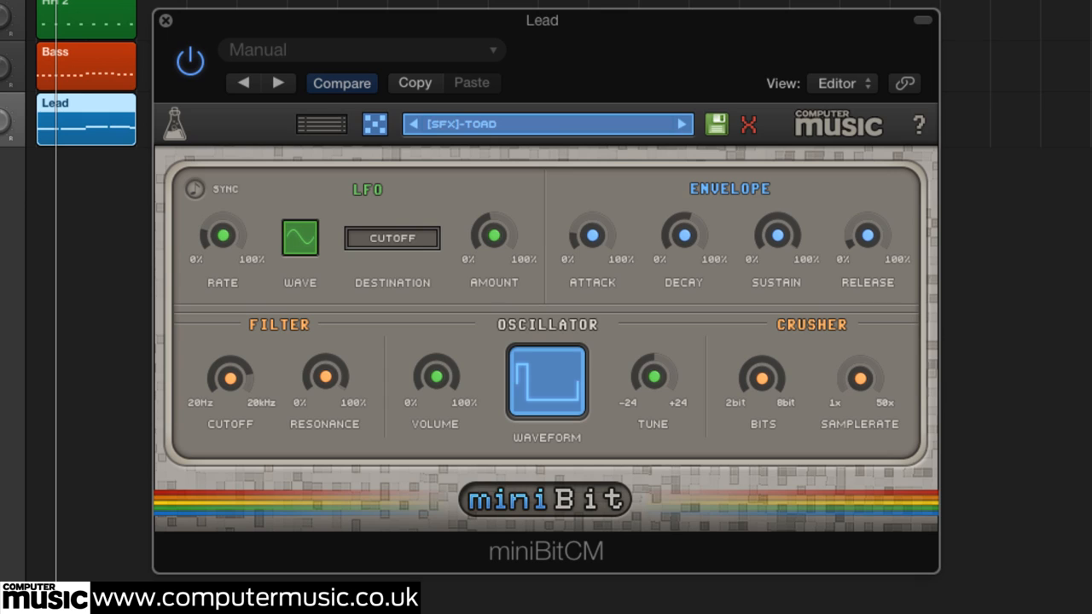
{"action": "left_click", "coordinate": [682, 123]}
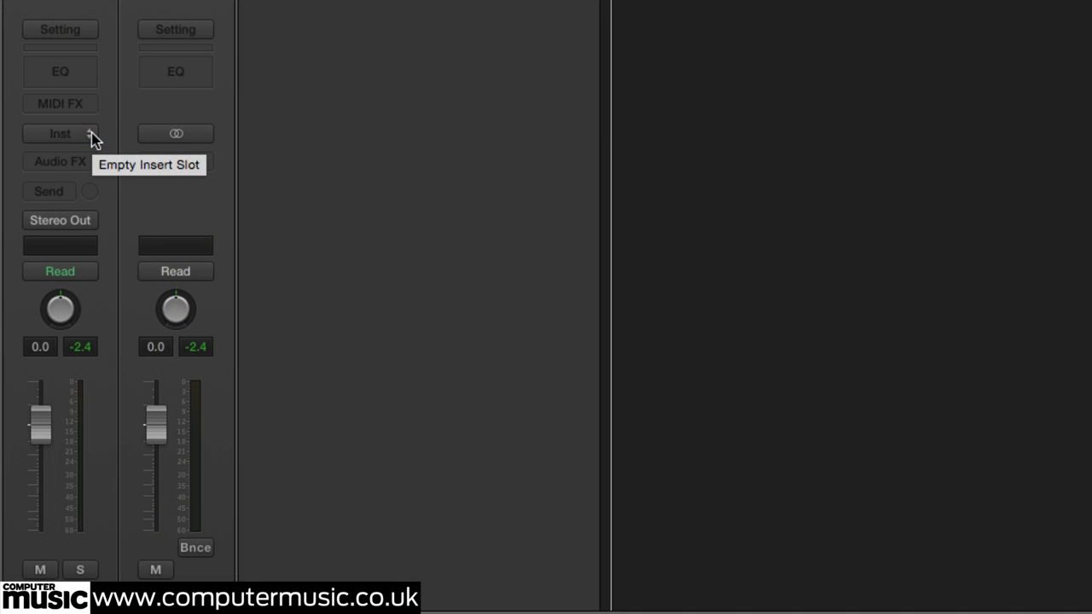
Load the stereo version of AudioThing's miniBitCM into the empty instrument slot of the channel strip
{"action": "left_click", "coordinate": [90, 133]}
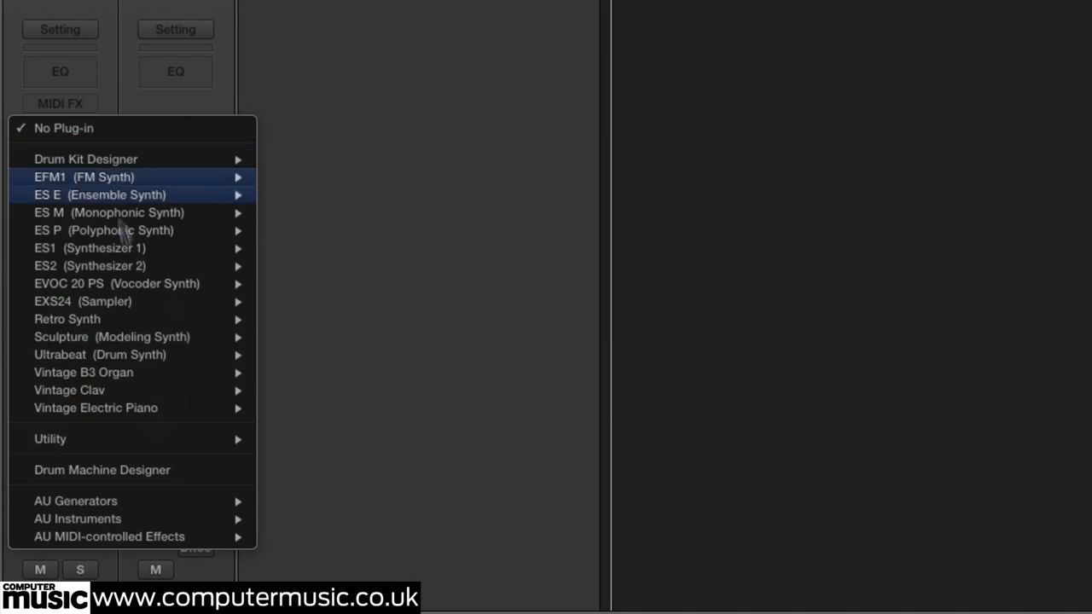
{"action": "mouse_move", "coordinate": [241, 533]}
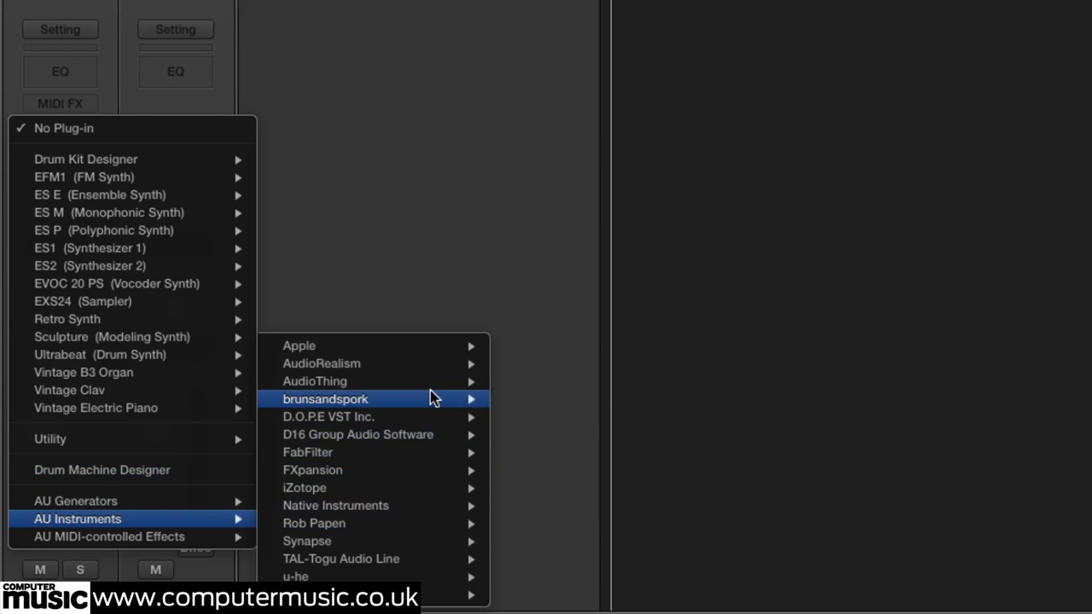
{"action": "mouse_move", "coordinate": [435, 385]}
{"action": "mouse_move", "coordinate": [589, 383]}
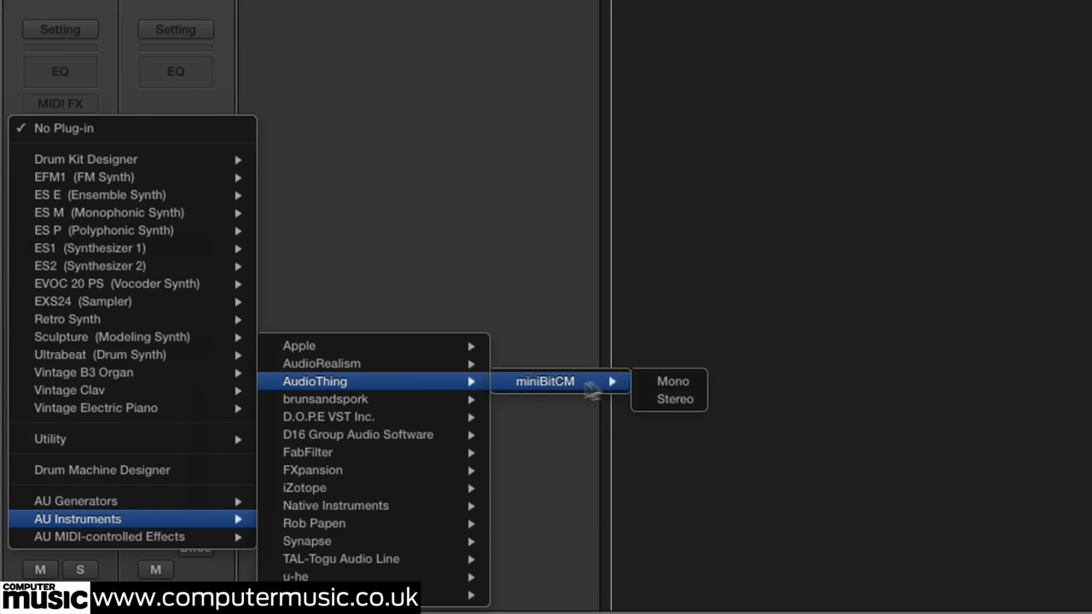
{"action": "left_click", "coordinate": [682, 401]}
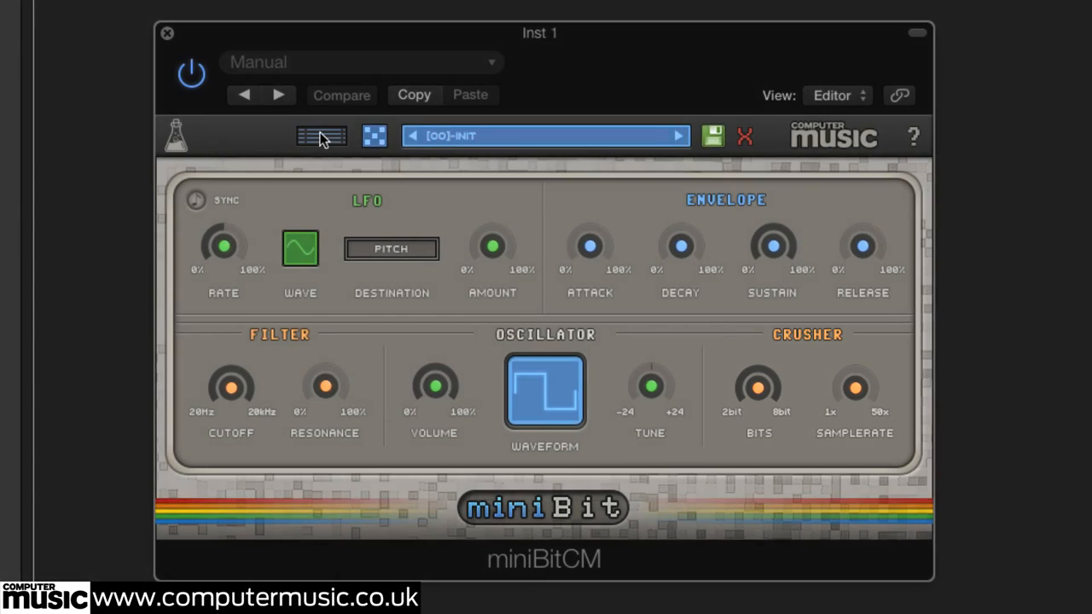
Show the step sequencer with its pitch, volume and sample-rate rows, and hide it again
{"action": "left_click", "coordinate": [319, 134]}
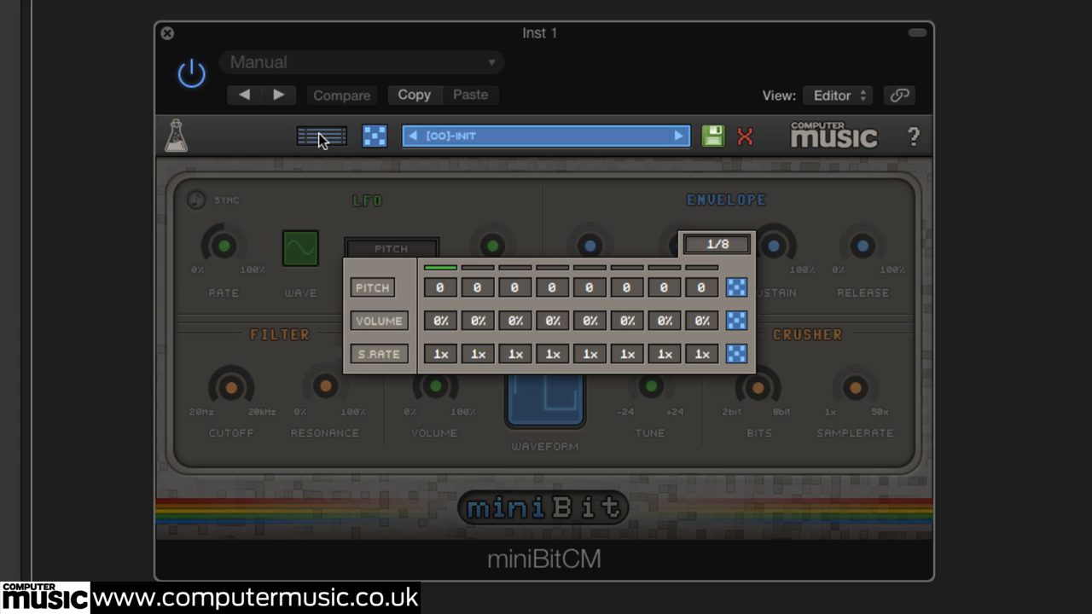
{"action": "left_click", "coordinate": [318, 133]}
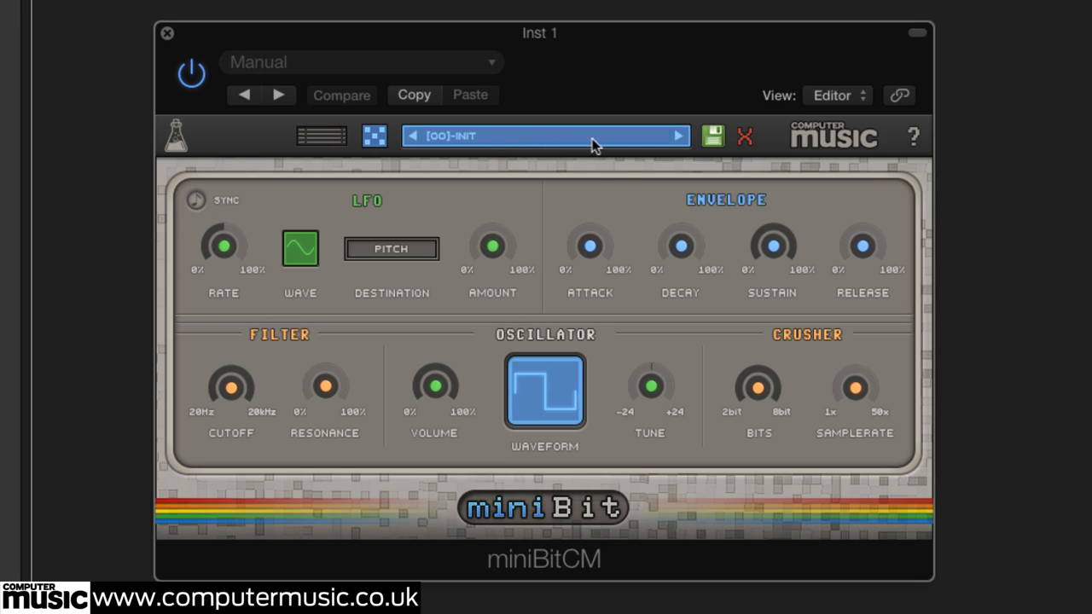
Step forward through the bass presets from [BASS]-Akai Sine to [BASS]-Sid Vicious
{"action": "left_click", "coordinate": [678, 136]}
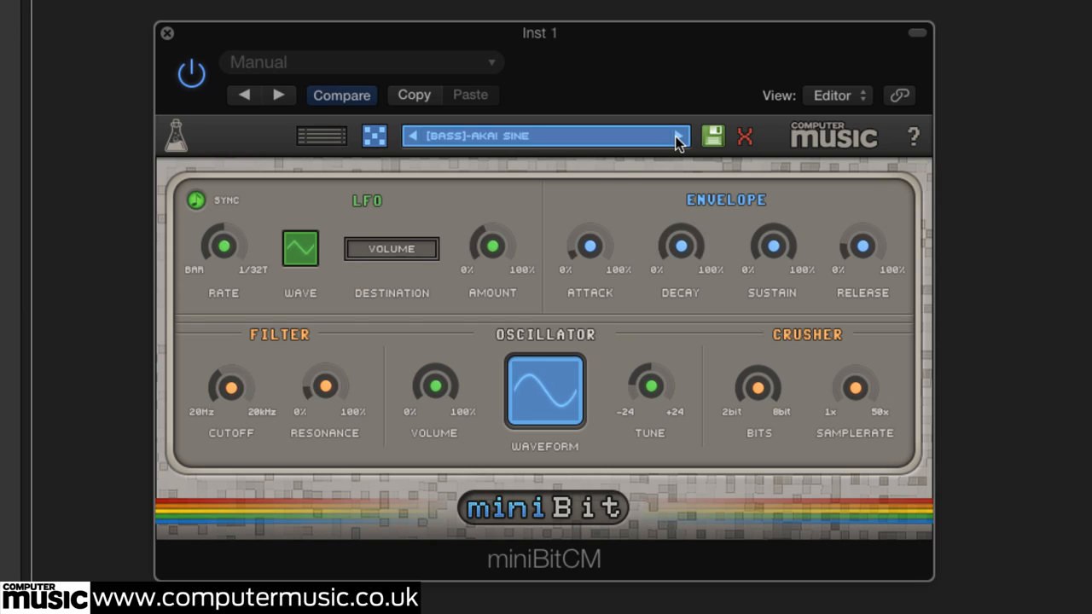
{"action": "left_click", "coordinate": [678, 137]}
{"action": "left_click", "coordinate": [678, 136]}
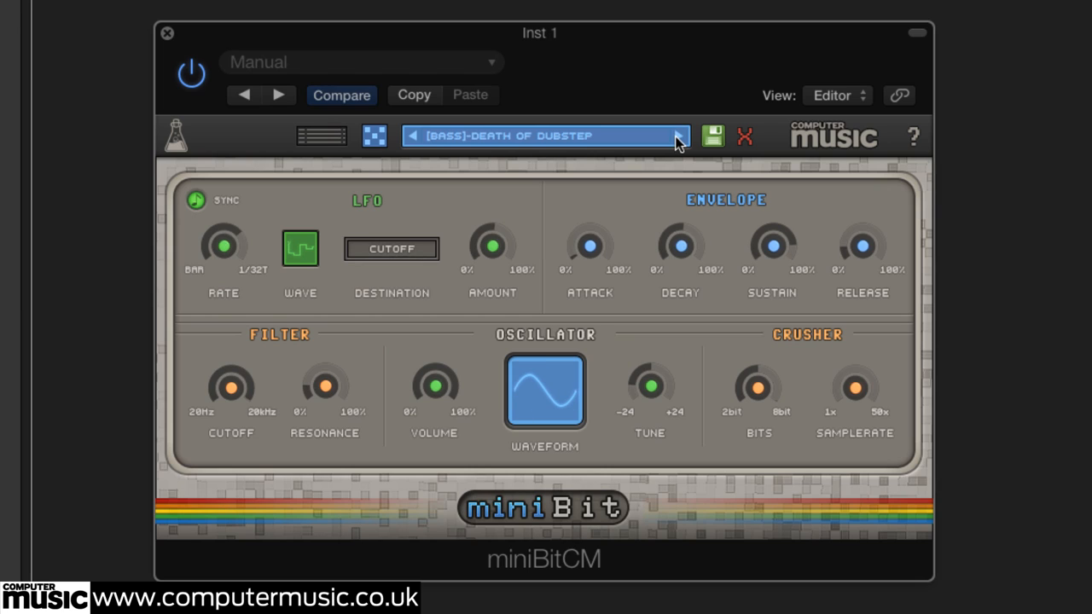
{"action": "left_click", "coordinate": [678, 136]}
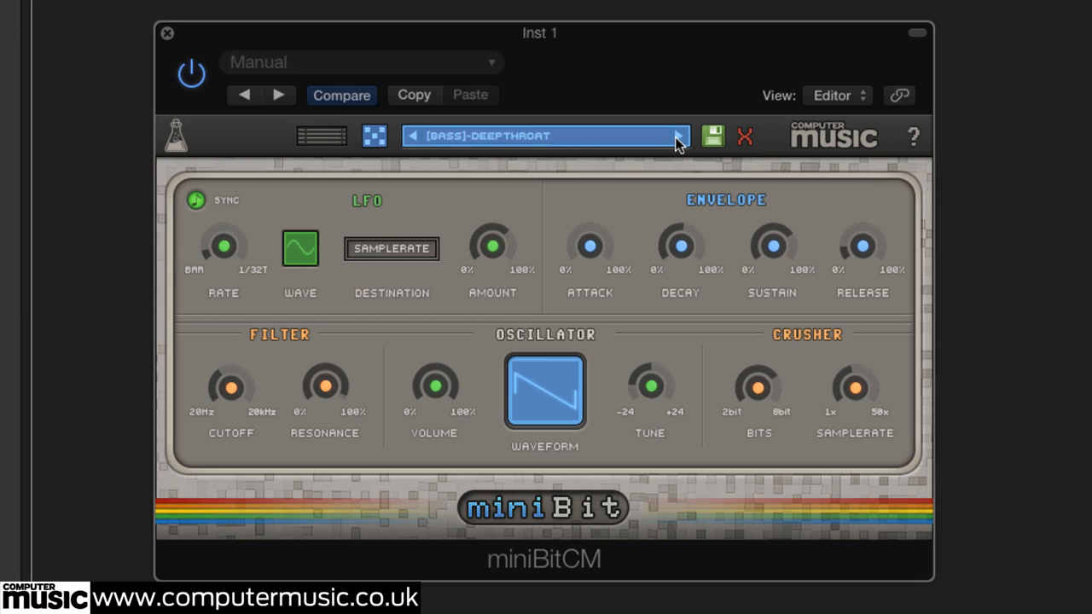
{"action": "left_click", "coordinate": [678, 136]}
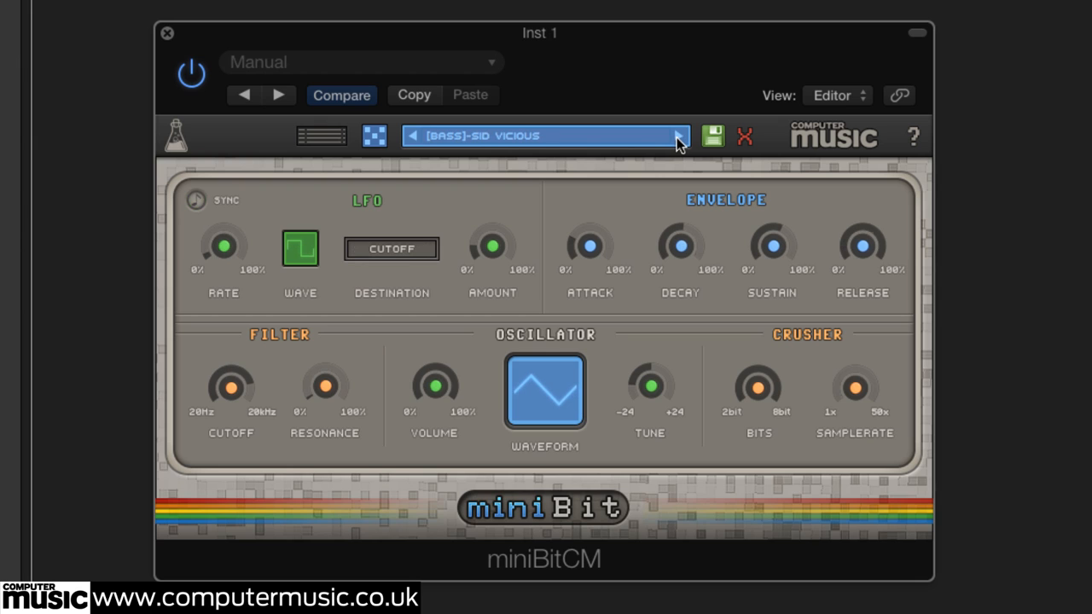
Load the [LEAD]-Dubs preset from the preset list and step forward to [LEAD]-Ice Cream
{"action": "left_click", "coordinate": [576, 136]}
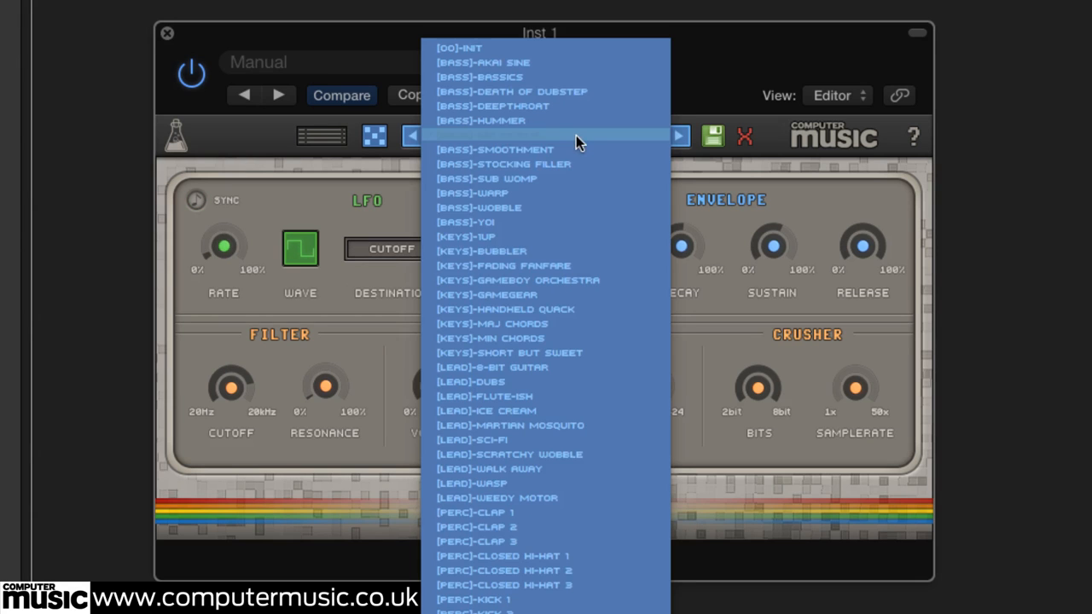
{"action": "scroll", "coordinate": [509, 274], "scroll_direction": "down", "scroll_amount": 5}
{"action": "left_click", "coordinate": [509, 272]}
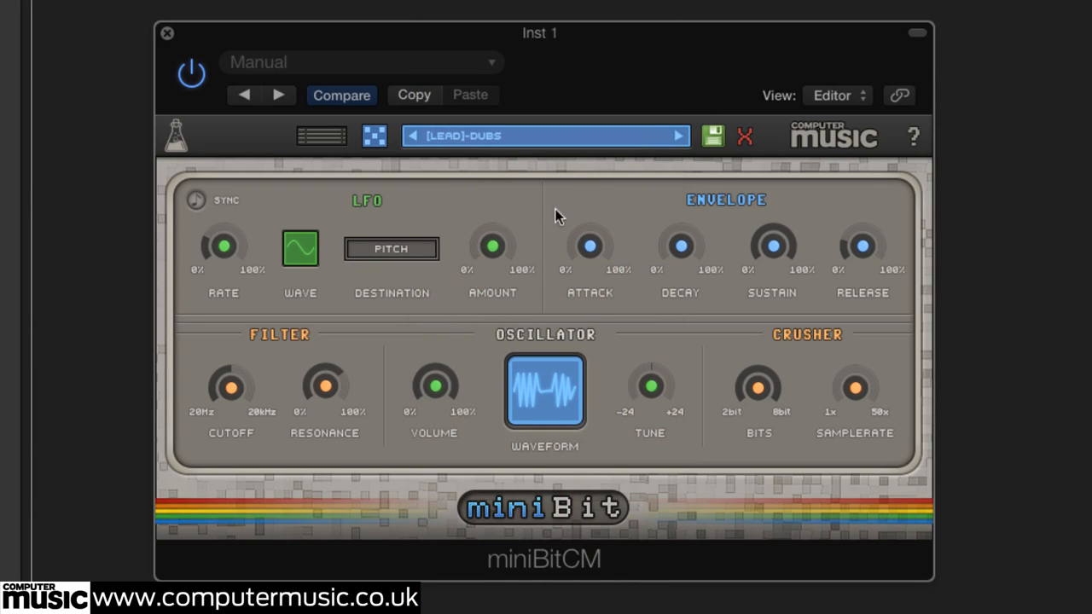
{"action": "left_click", "coordinate": [675, 136]}
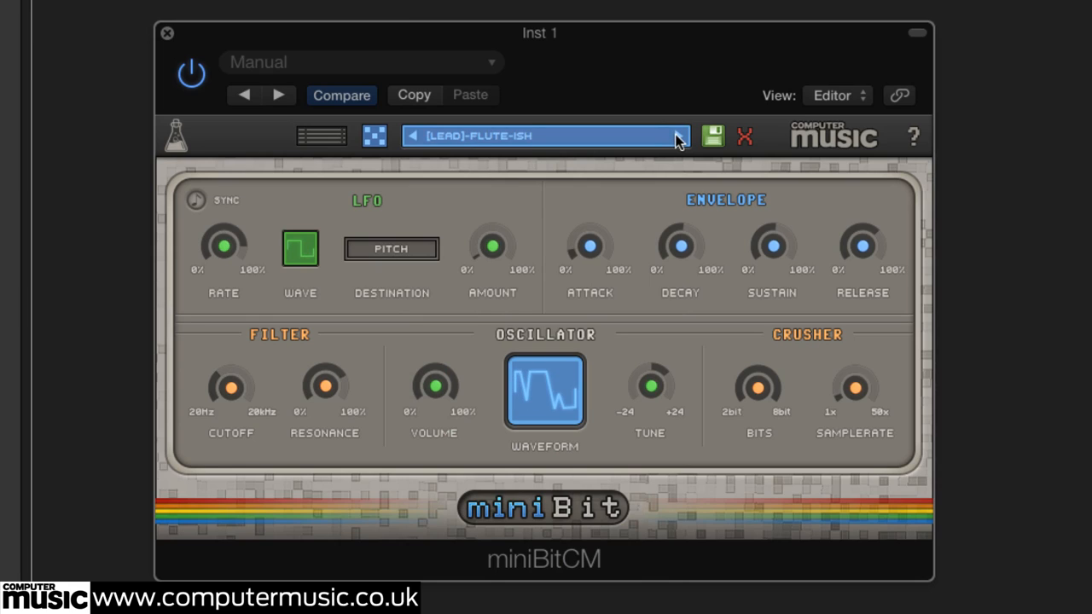
{"action": "left_click", "coordinate": [675, 136]}
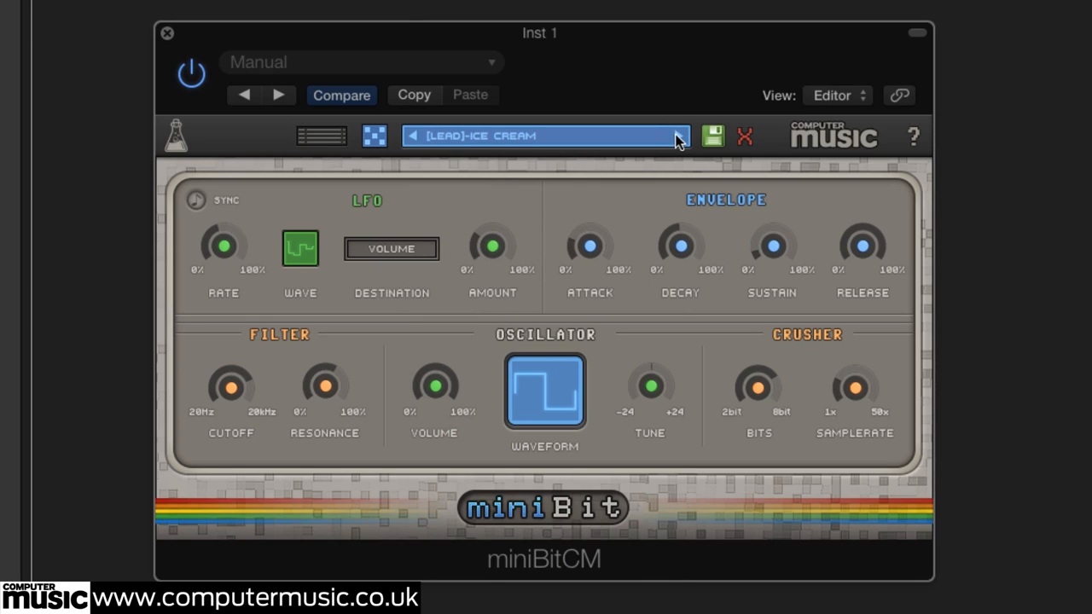
Load the [KEYS]-Min Chords preset and step backward through the keys presets to [KEYS]-Gameboy Orchestra
{"action": "left_click", "coordinate": [601, 137]}
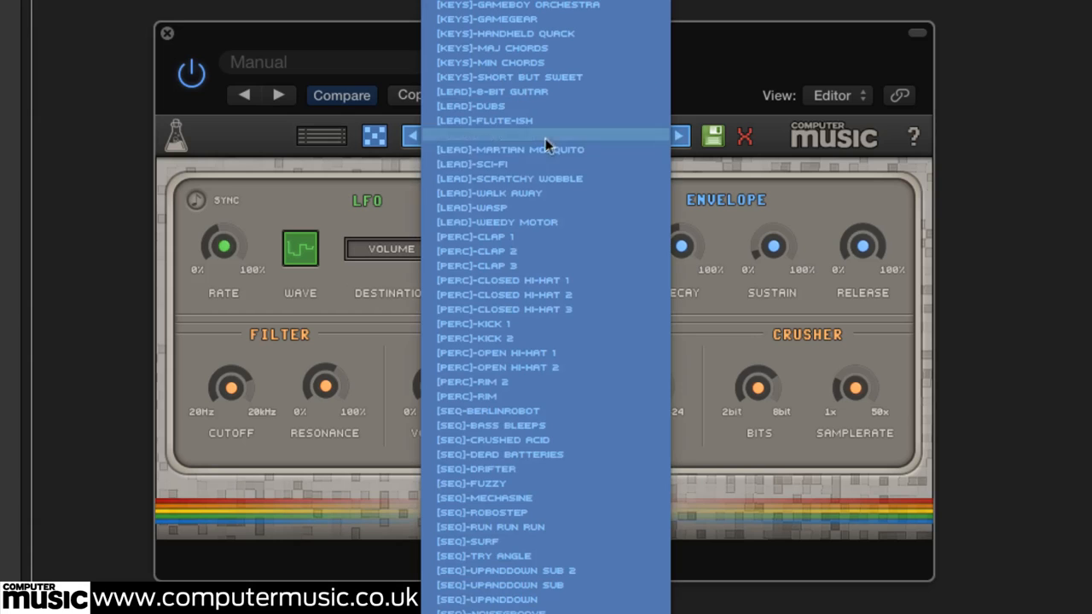
{"action": "left_click", "coordinate": [493, 62]}
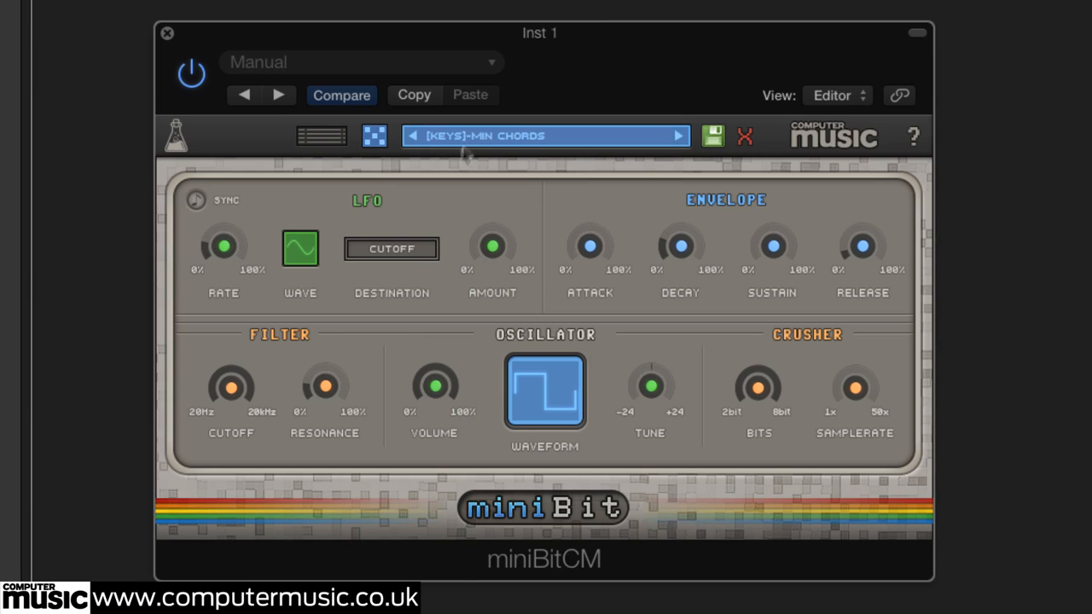
{"action": "left_click", "coordinate": [410, 136]}
{"action": "left_click", "coordinate": [410, 136]}
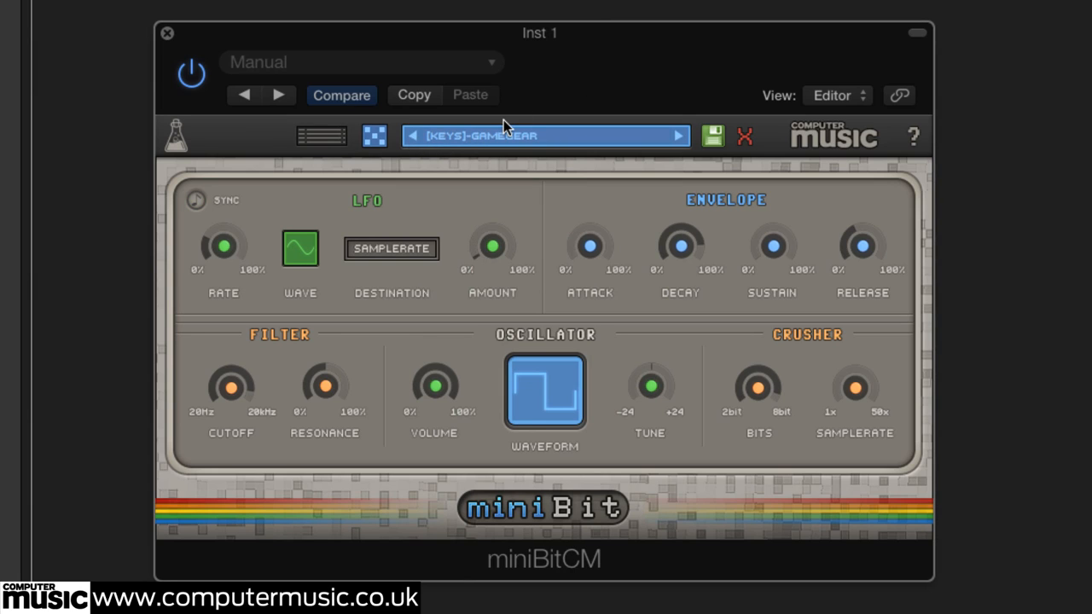
{"action": "left_click", "coordinate": [412, 136]}
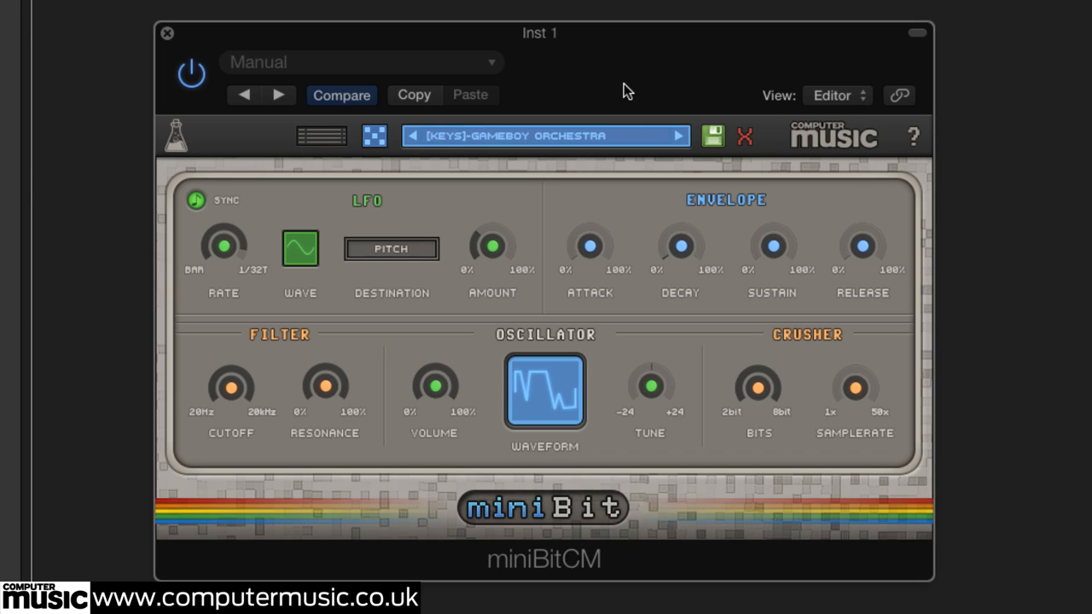
Load the [SFX]-Chasm preset and step forward through the effects presets past [SFX]-Cyberfly
{"action": "left_click", "coordinate": [548, 134]}
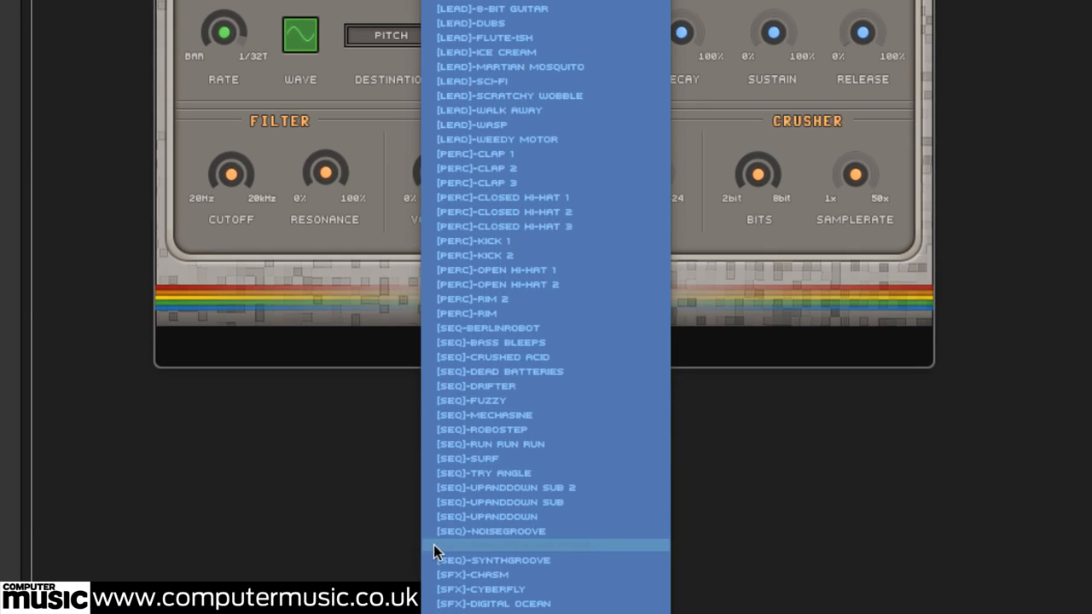
{"action": "left_click", "coordinate": [490, 574]}
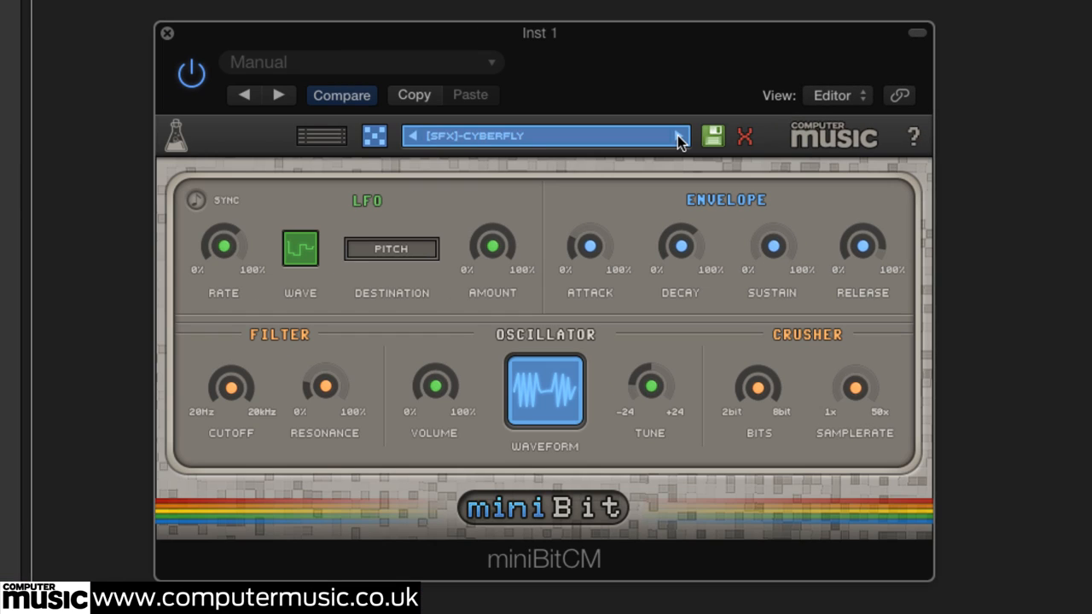
{"action": "left_click", "coordinate": [680, 140]}
Load the [00]-Init preset from the start of the preset list
{"action": "scroll", "coordinate": [547, 283], "scroll_direction": "up", "scroll_amount": 5}
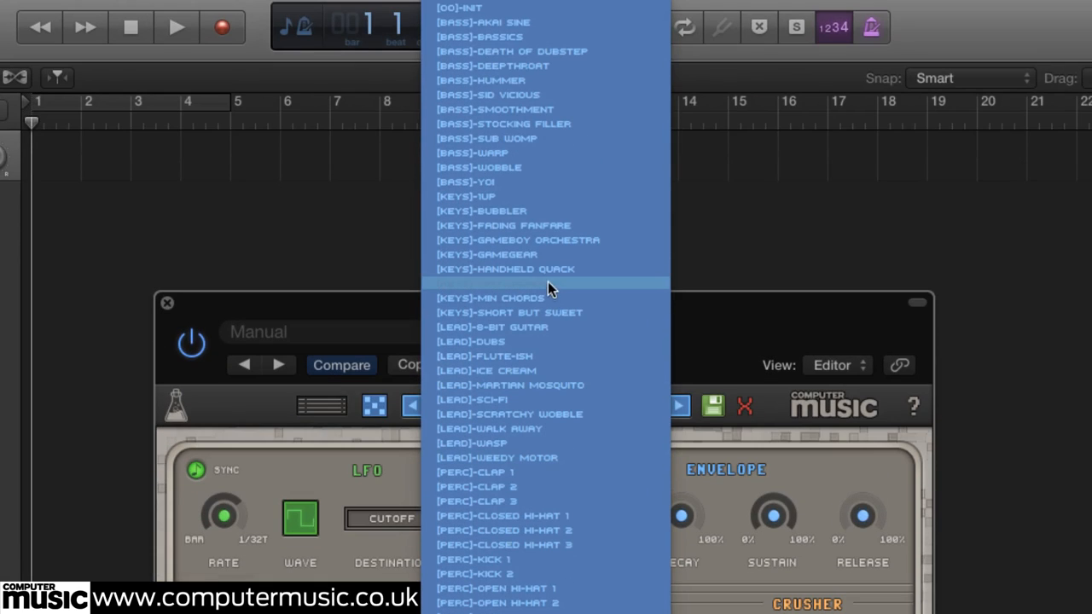
{"action": "left_click", "coordinate": [469, 11]}
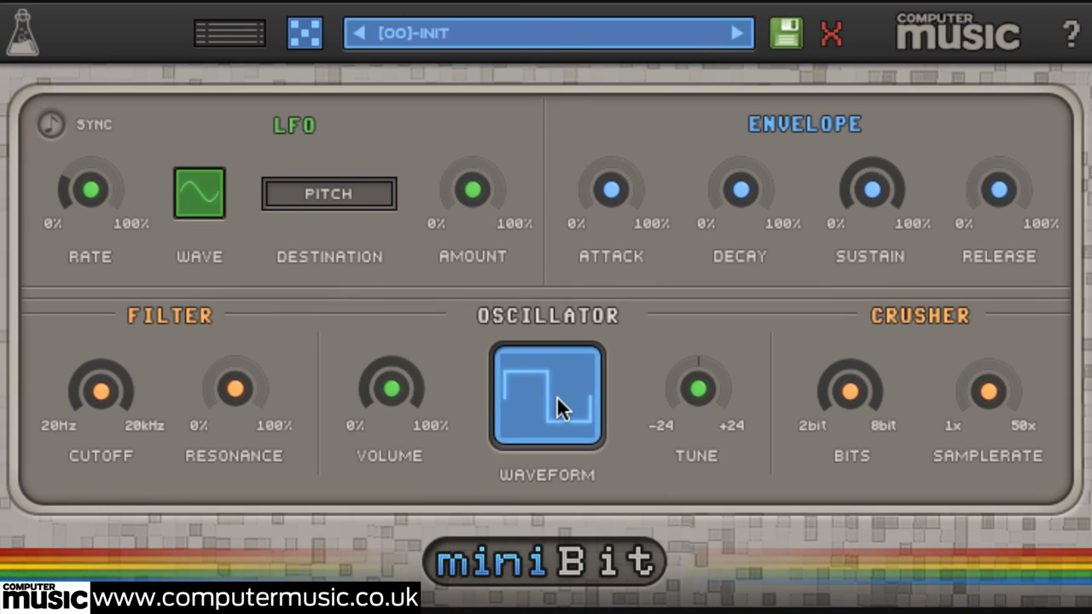
Switch the oscillator waveform to Triangle and back to Square to compare their sounds
{"action": "left_click", "coordinate": [559, 408]}
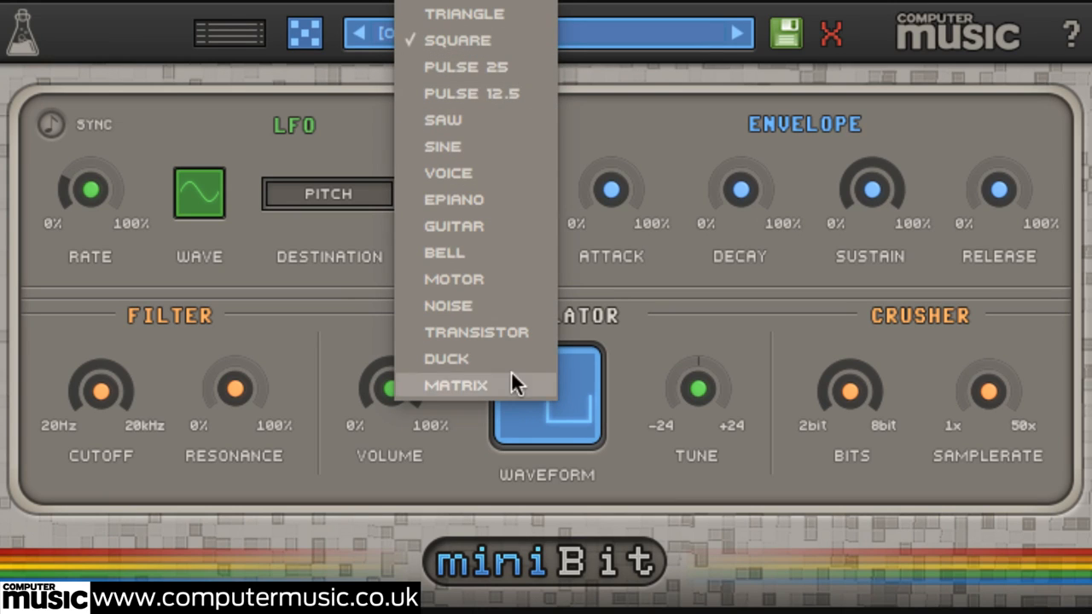
{"action": "left_click", "coordinate": [505, 34]}
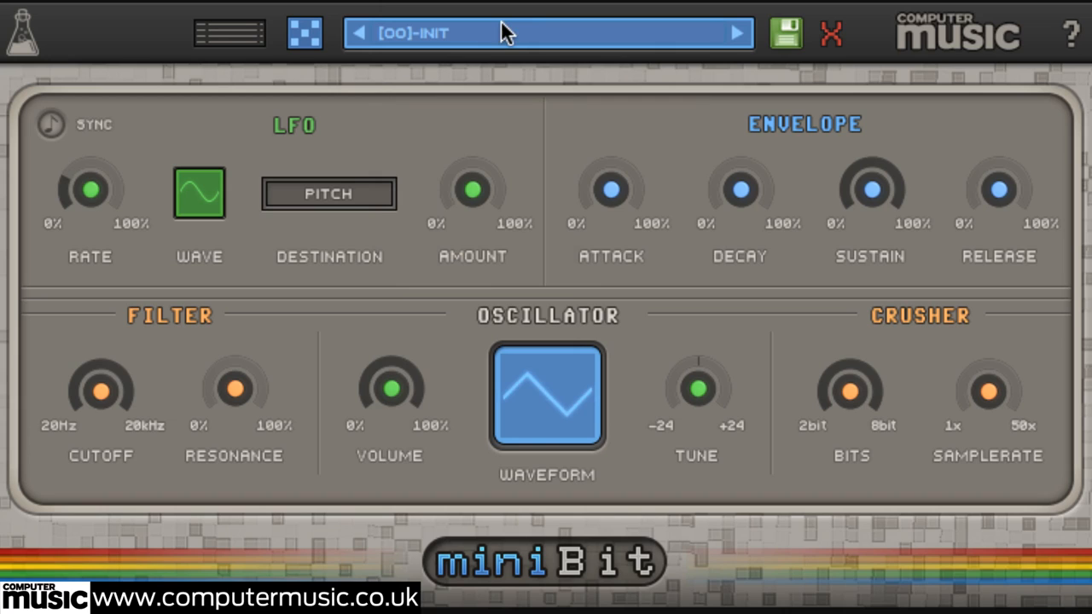
{"action": "left_click", "coordinate": [565, 397]}
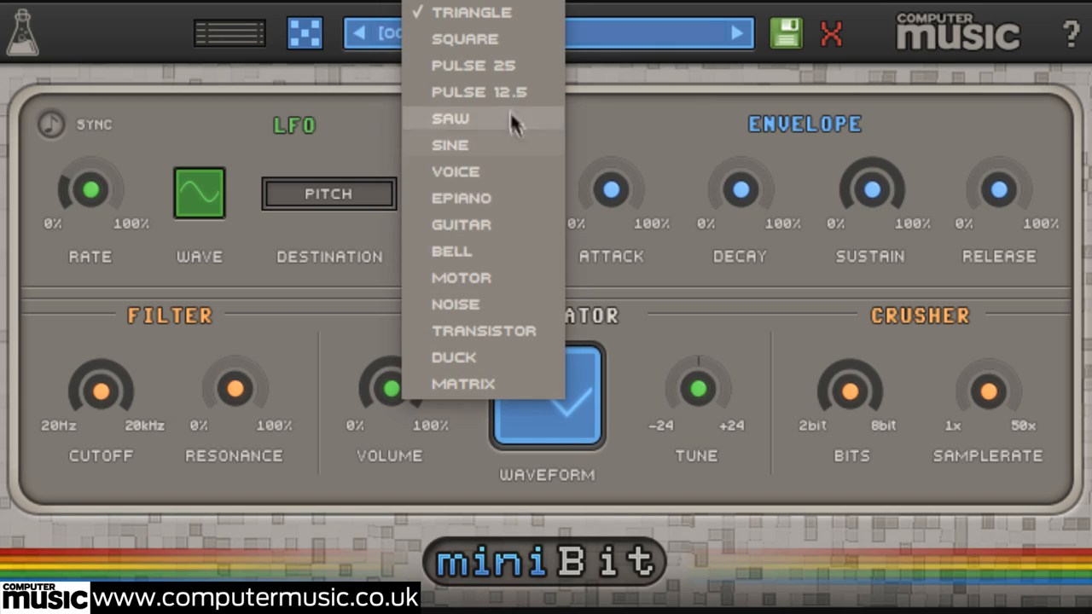
{"action": "left_click", "coordinate": [488, 43]}
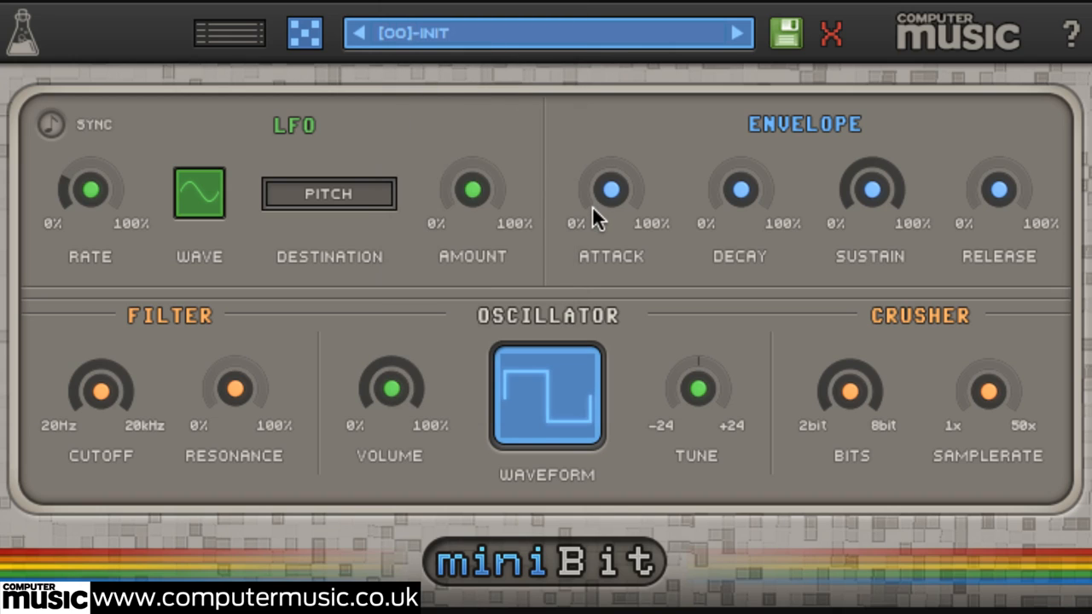
Set the oscillator waveform to Saw, and change it to Sine
{"action": "left_click", "coordinate": [539, 389]}
{"action": "left_click", "coordinate": [463, 113]}
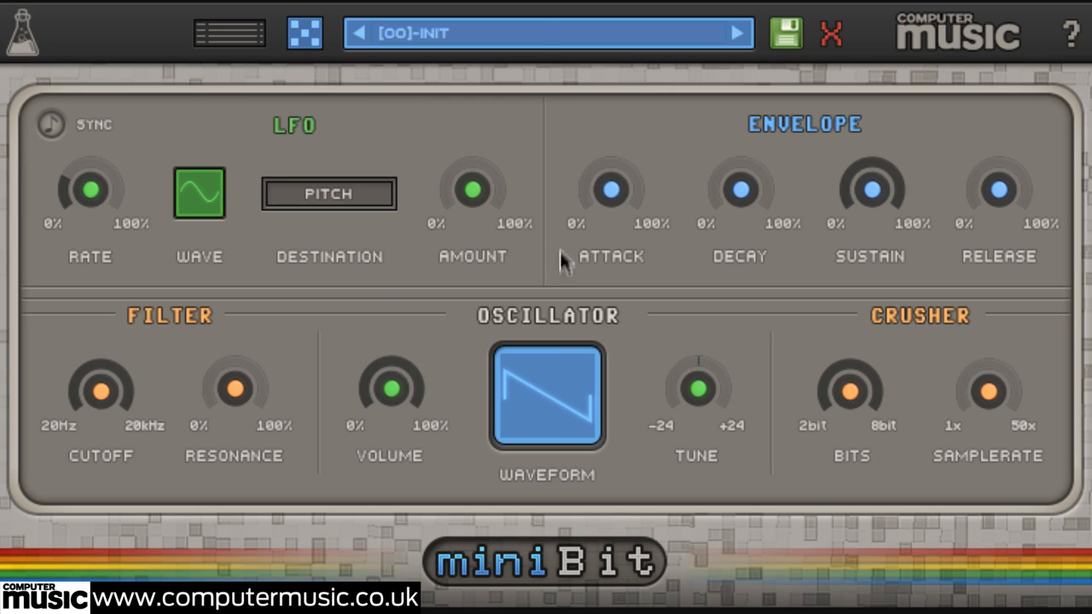
{"action": "left_click", "coordinate": [550, 369]}
{"action": "left_click", "coordinate": [446, 115]}
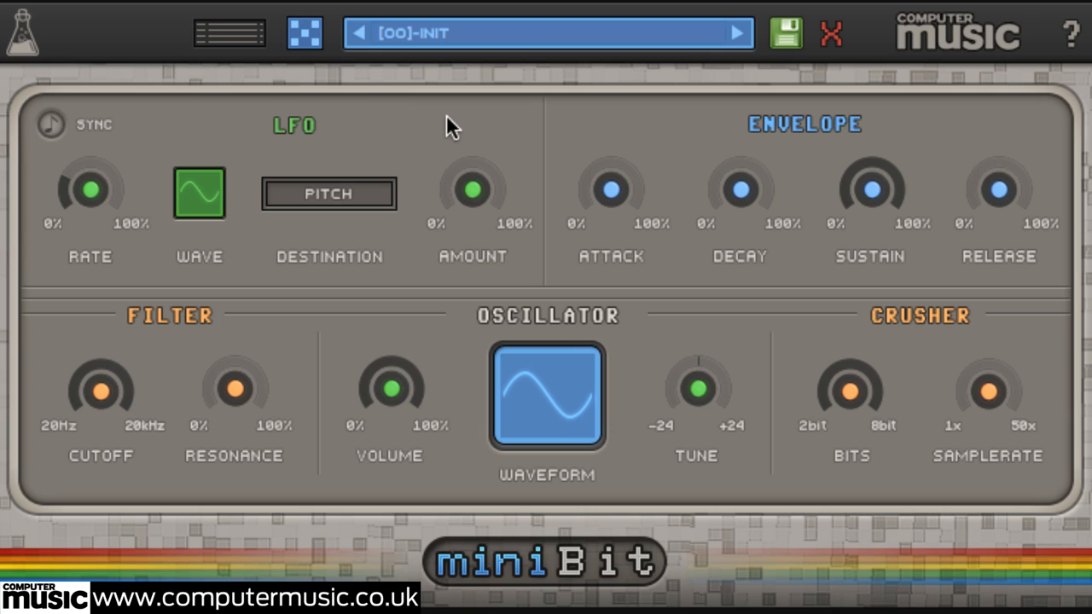
Set the oscillator waveform to Voice, and change it to EPiano
{"action": "left_click", "coordinate": [538, 374]}
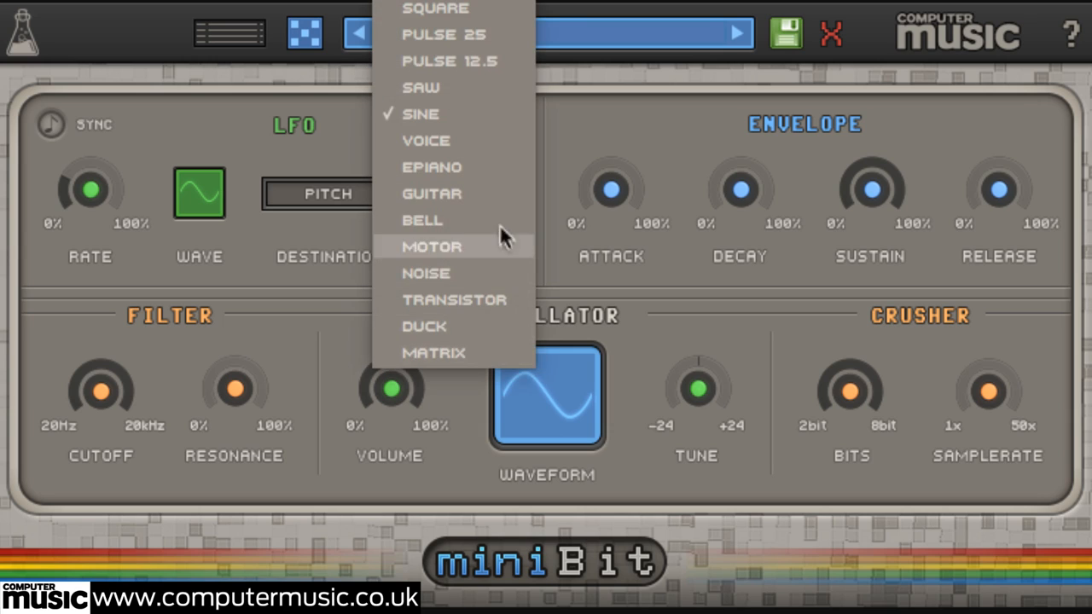
{"action": "left_click", "coordinate": [452, 142]}
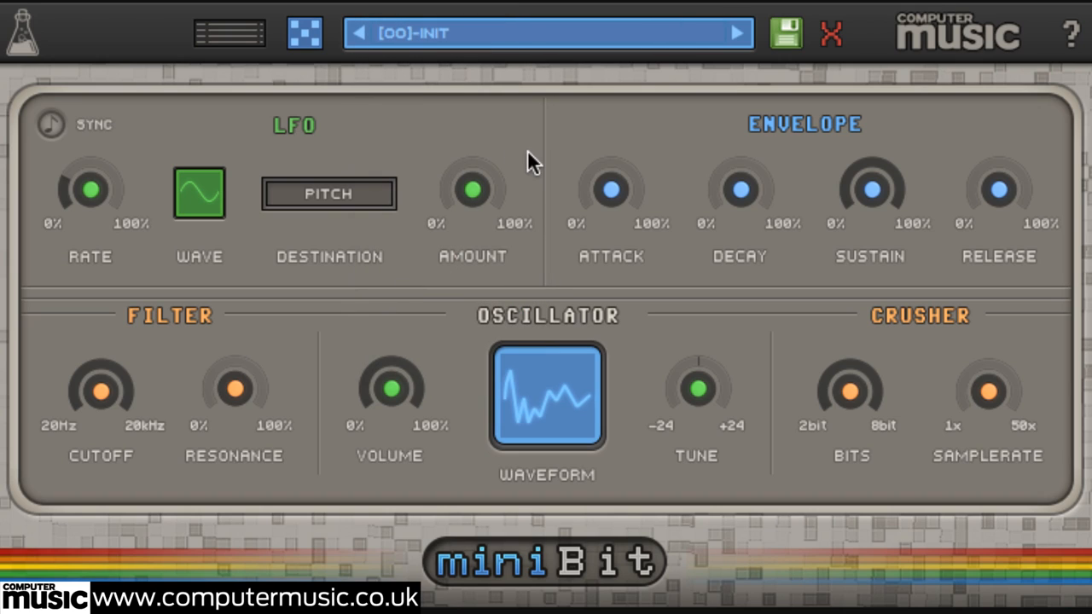
{"action": "left_click", "coordinate": [560, 396]}
{"action": "left_click", "coordinate": [490, 191]}
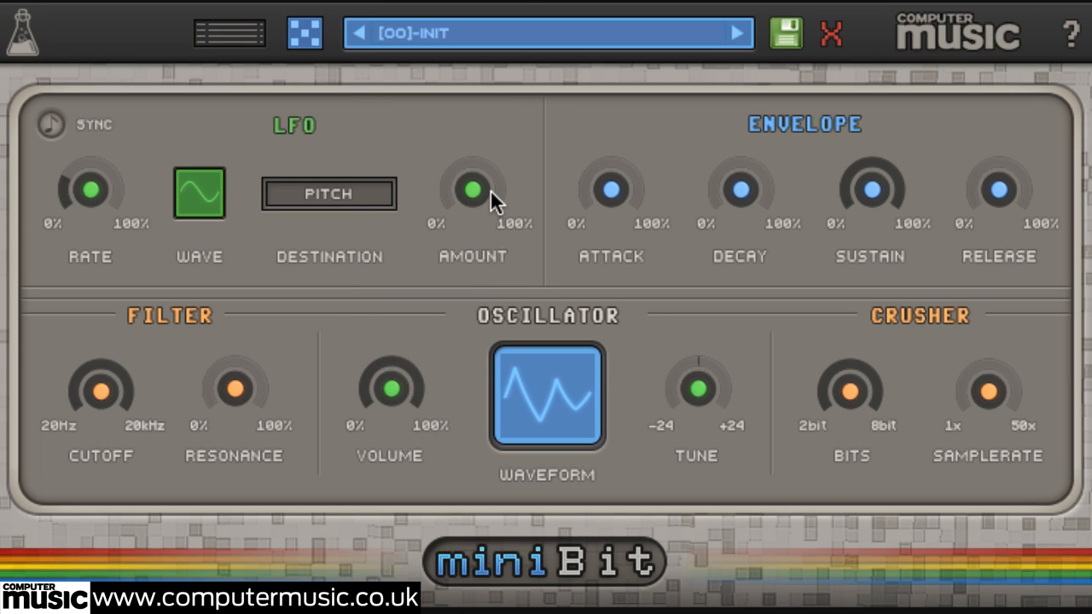
Audition the Bell, Motor and Noise oscillator waveforms in turn
{"action": "left_click", "coordinate": [534, 417]}
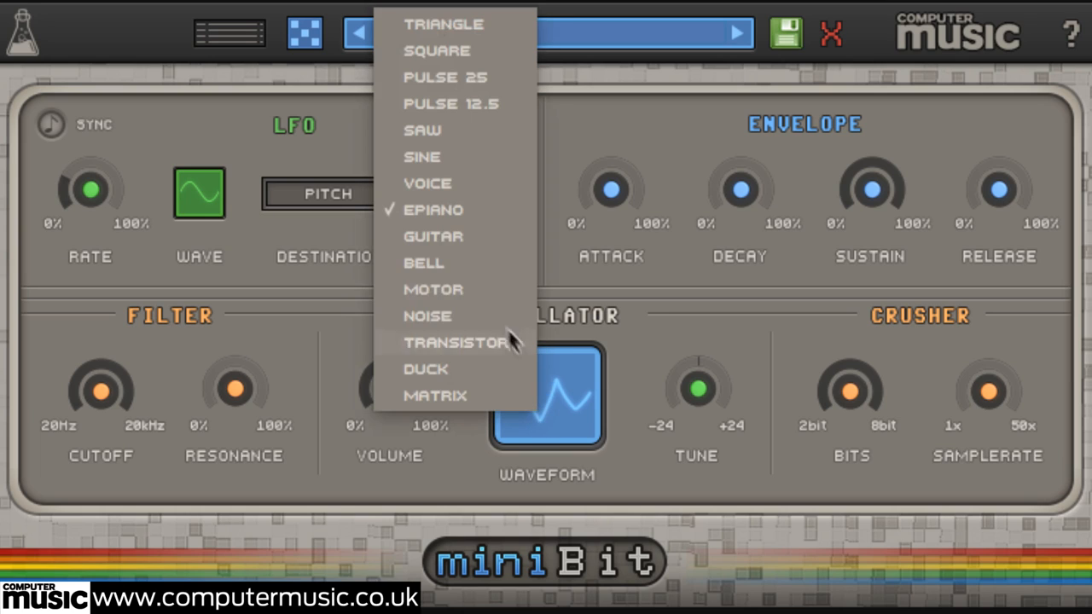
{"action": "left_click", "coordinate": [458, 261]}
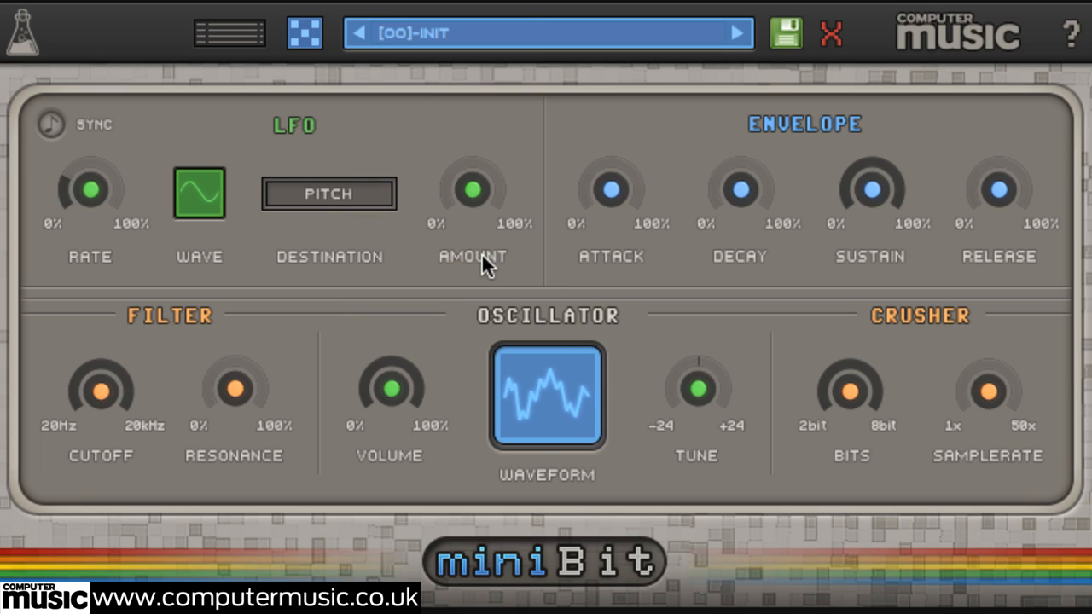
{"action": "left_click", "coordinate": [549, 393]}
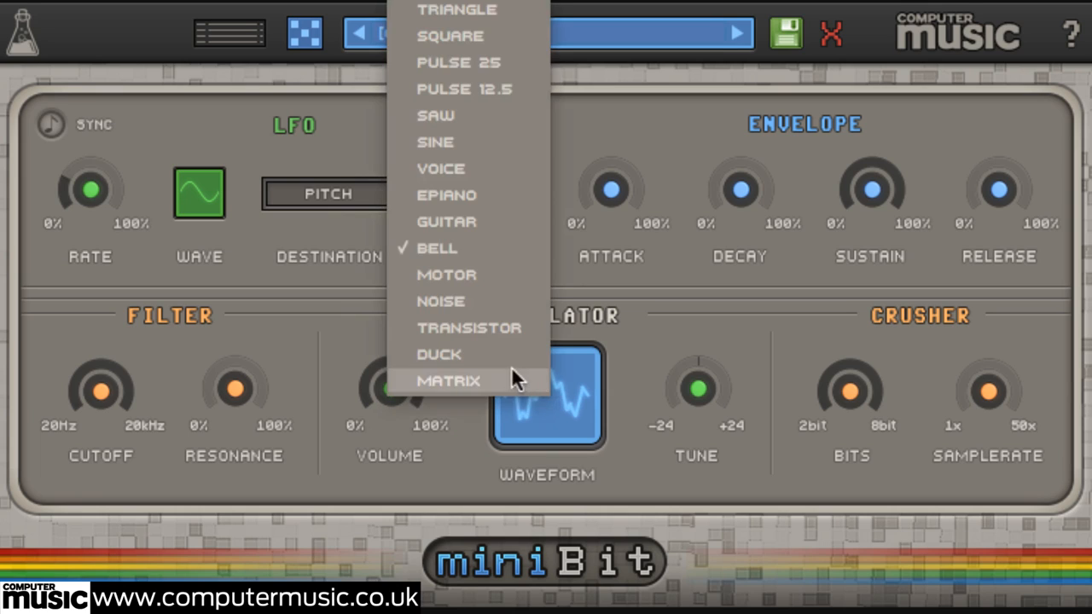
{"action": "left_click", "coordinate": [489, 271]}
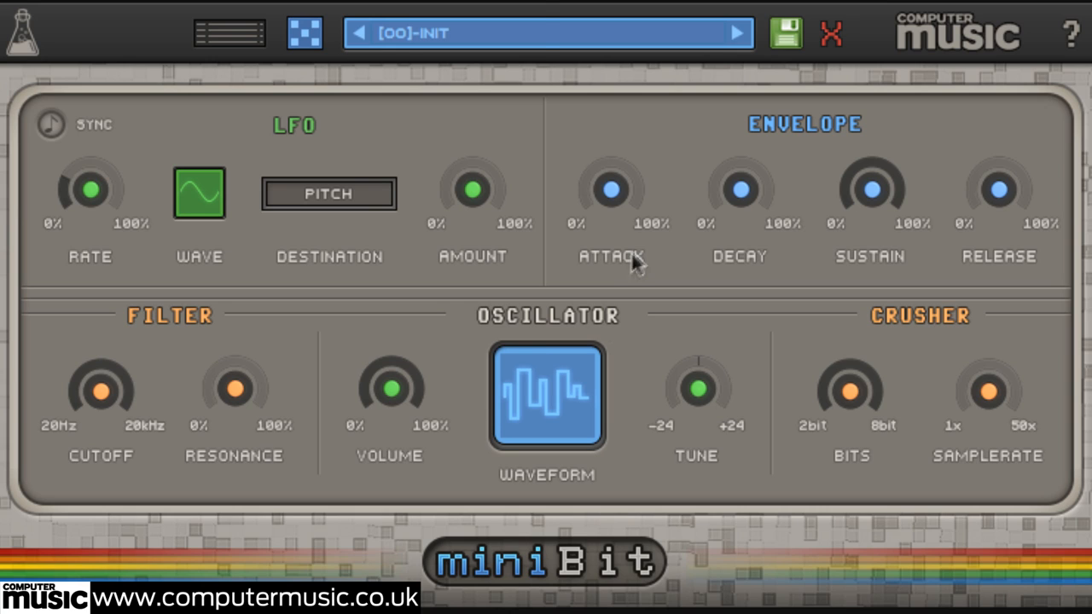
{"action": "left_click", "coordinate": [545, 388]}
{"action": "left_click", "coordinate": [458, 293]}
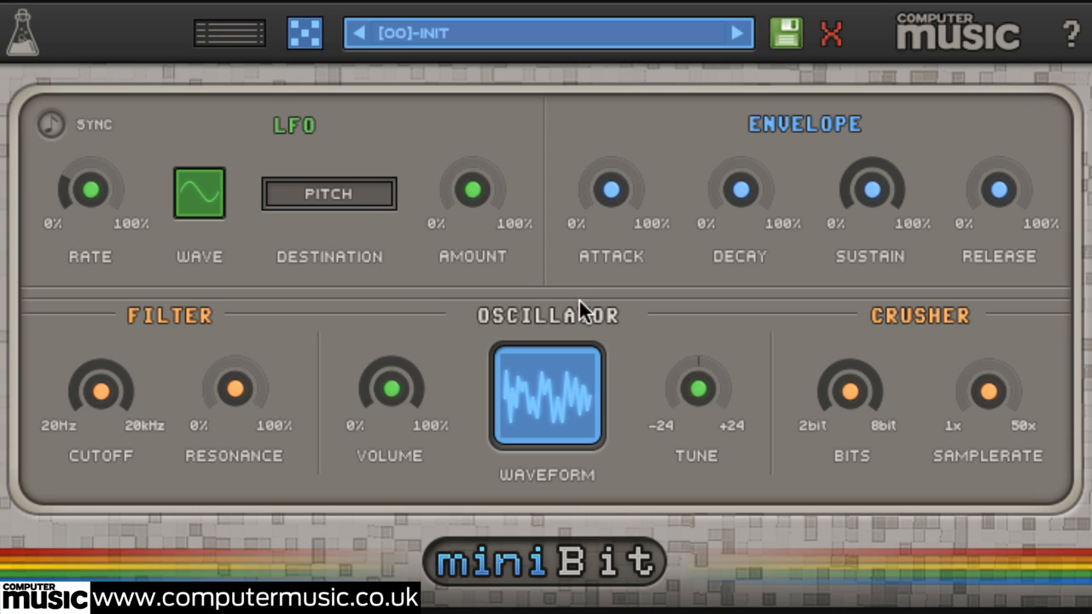
Set the oscillator waveform to EPiano and tune the oscillator down to -12
{"action": "left_click", "coordinate": [548, 392]}
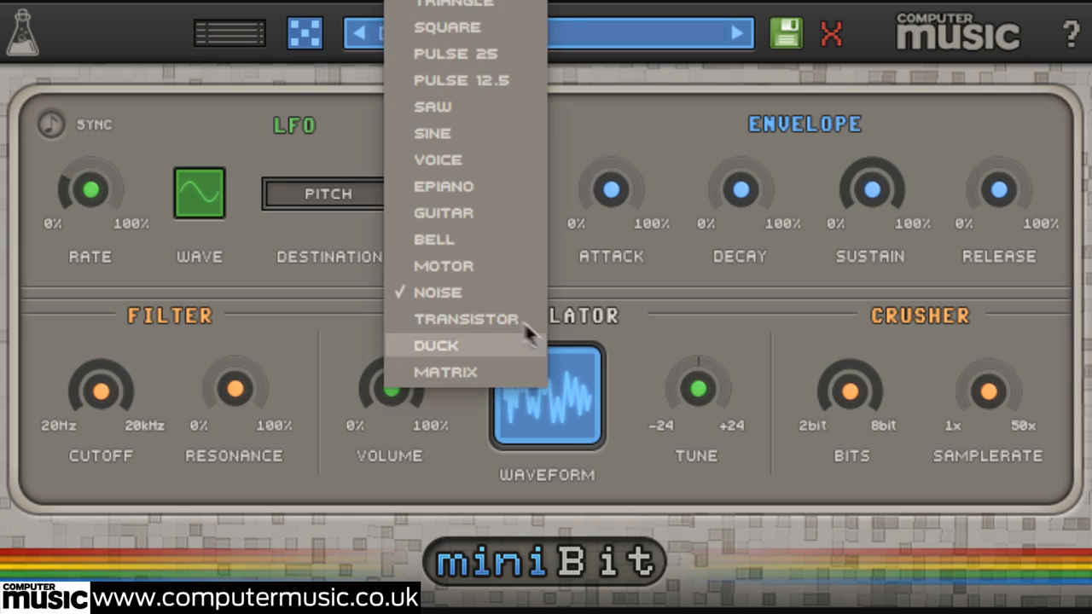
{"action": "left_click", "coordinate": [461, 190]}
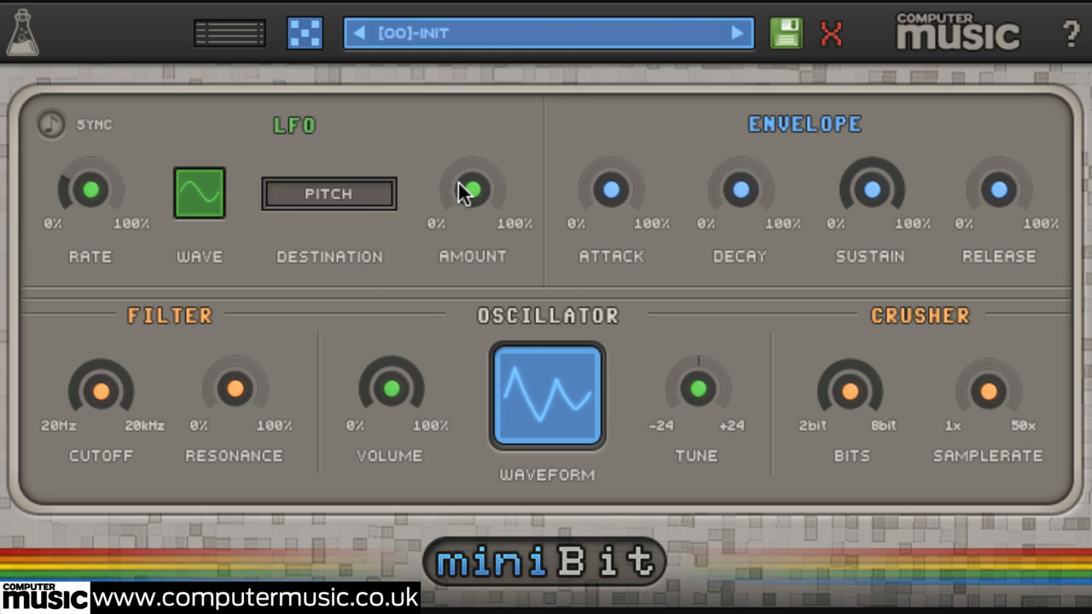
{"action": "left_click_drag", "start_coordinate": [697, 390], "coordinate": [687, 463]}
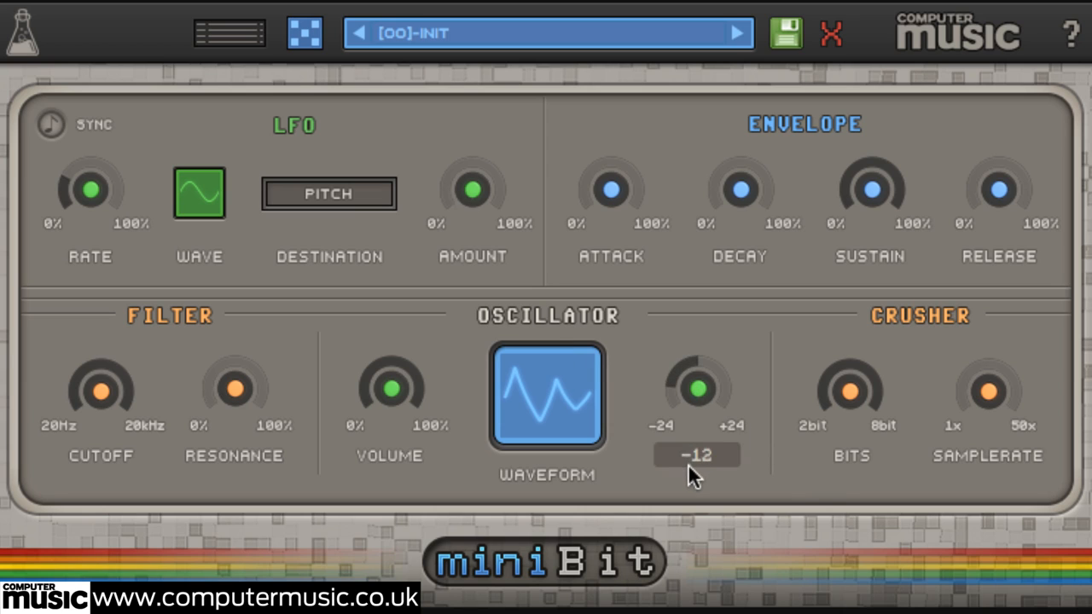
Switch the oscillator waveform to Duck and return the oscillator tuning to its centre position
{"action": "left_click", "coordinate": [530, 378]}
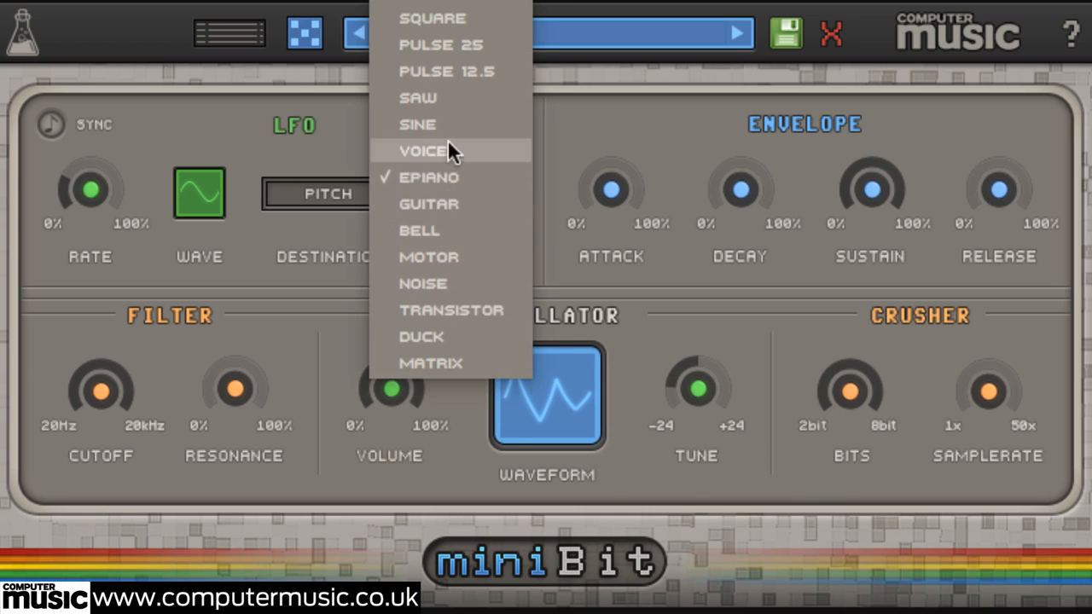
{"action": "left_click", "coordinate": [431, 336]}
{"action": "mouse_move", "coordinate": [701, 384]}
{"action": "left_click_drag", "start_coordinate": [701, 384], "coordinate": [712, 298]}
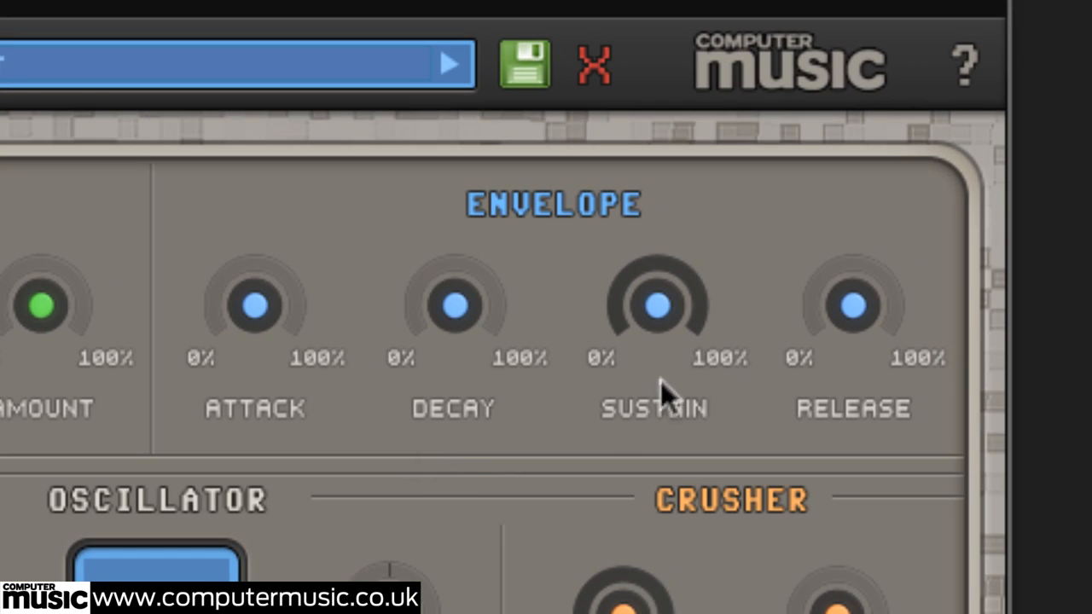
Shape the envelope with sustain at 0%, a very short decay and a slightly raised release
{"action": "left_click_drag", "start_coordinate": [665, 322], "coordinate": [665, 394]}
{"action": "left_click_drag", "start_coordinate": [483, 332], "coordinate": [477, 259]}
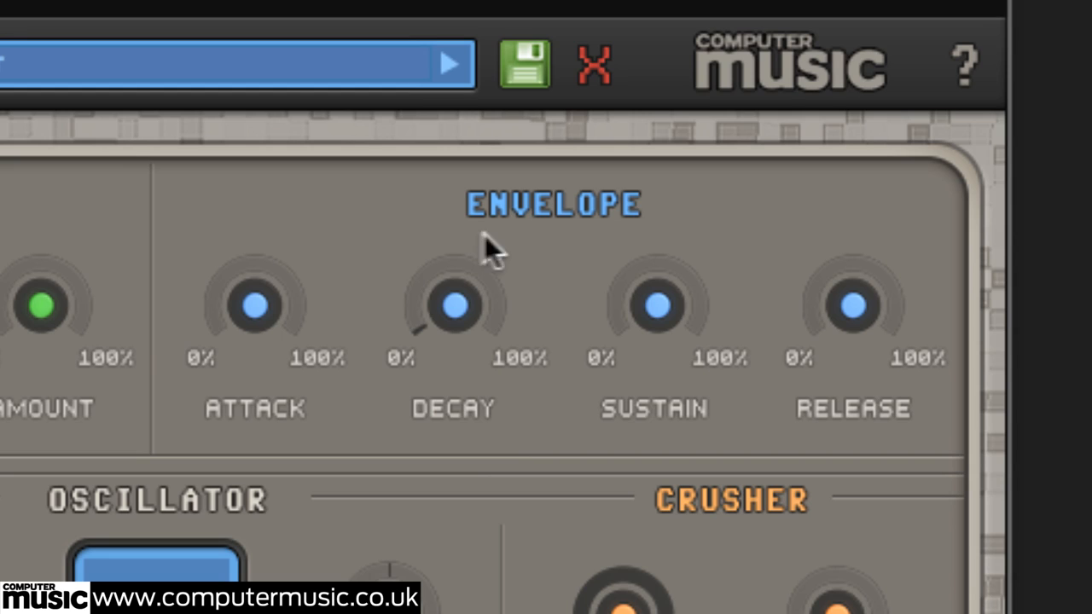
{"action": "left_click_drag", "start_coordinate": [832, 307], "coordinate": [861, 179]}
{"action": "left_click_drag", "start_coordinate": [853, 268], "coordinate": [853, 261]}
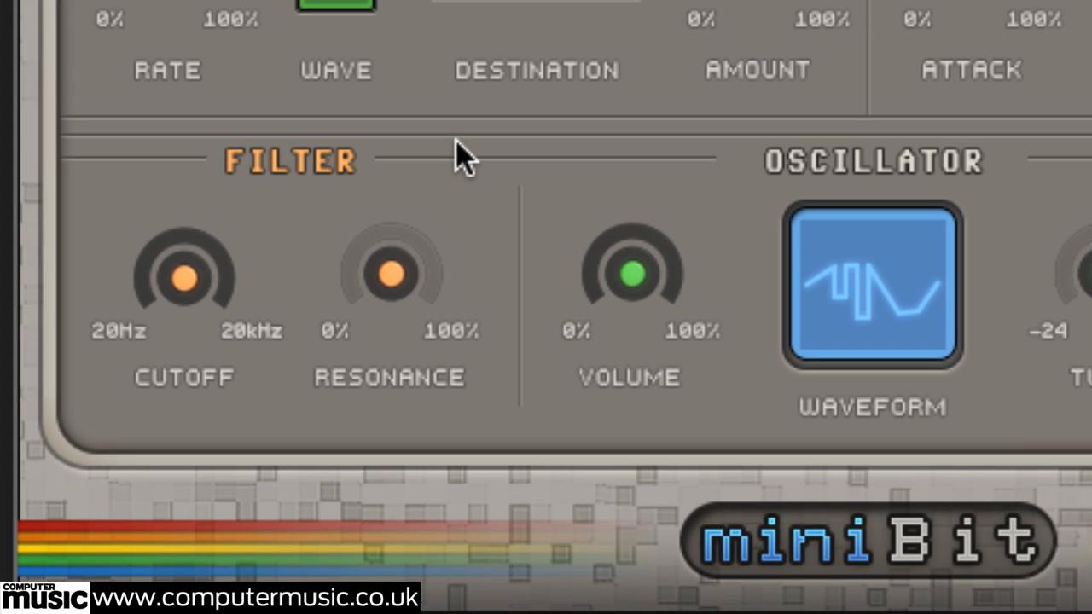
Sweep the filter cutoff down to 1 kHz and back up to a high value, and set the resonance slightly below halfway
{"action": "left_click_drag", "start_coordinate": [183, 294], "coordinate": [160, 493]}
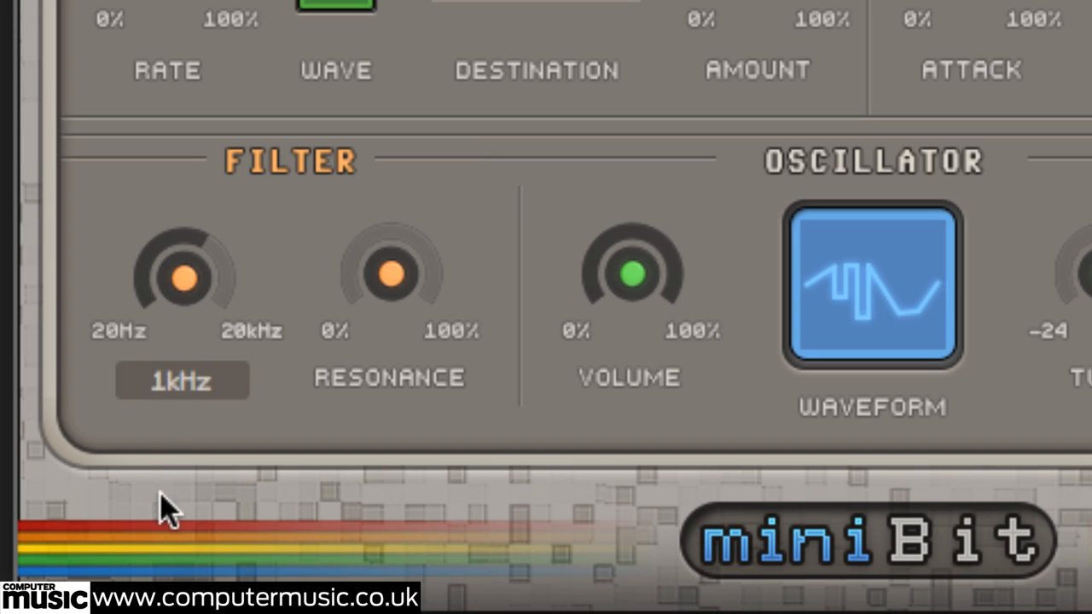
{"action": "mouse_move", "coordinate": [190, 305]}
{"action": "left_mouse_down"}
{"action": "mouse_move", "coordinate": [196, 395]}
{"action": "mouse_move", "coordinate": [219, 262]}
{"action": "mouse_move", "coordinate": [210, 313]}
{"action": "left_mouse_up"}
{"action": "left_click_drag", "start_coordinate": [385, 282], "coordinate": [458, 25]}
{"action": "left_click", "coordinate": [404, 273]}
{"action": "left_click_drag", "start_coordinate": [185, 272], "coordinate": [215, 134]}
{"action": "left_click_drag", "start_coordinate": [379, 271], "coordinate": [343, 402]}
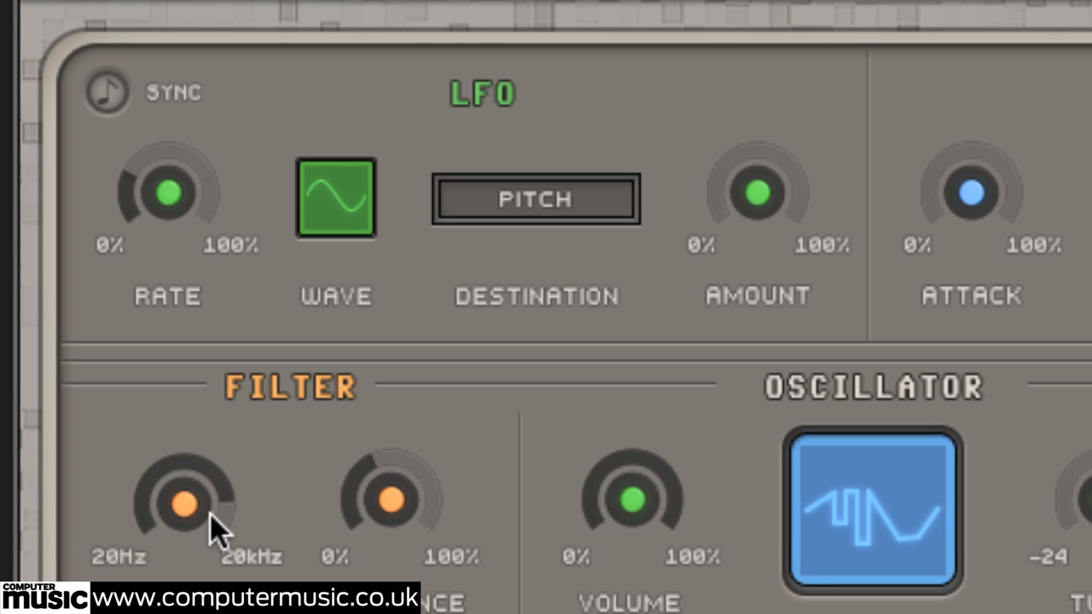
Route the LFO to Volume and set its wave to Triangle
{"action": "left_click", "coordinate": [476, 198]}
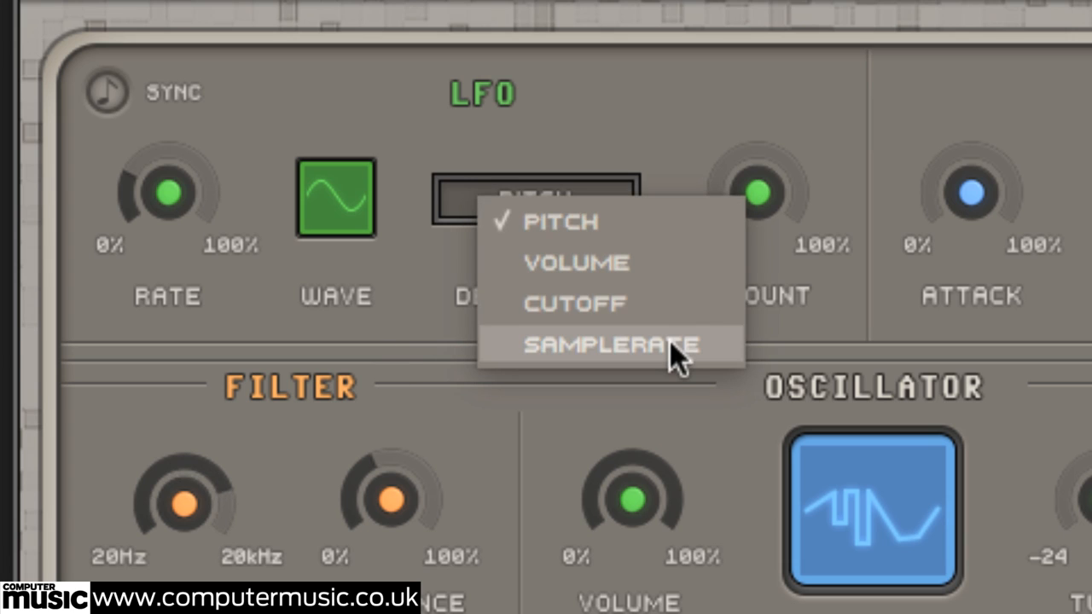
{"action": "left_click", "coordinate": [624, 265]}
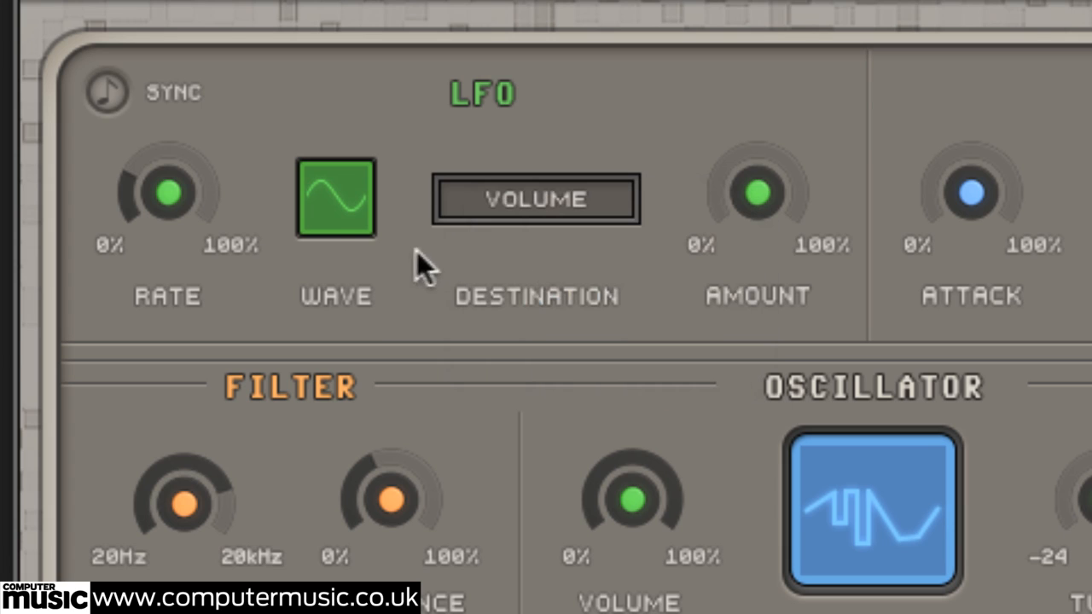
{"action": "left_click", "coordinate": [339, 213]}
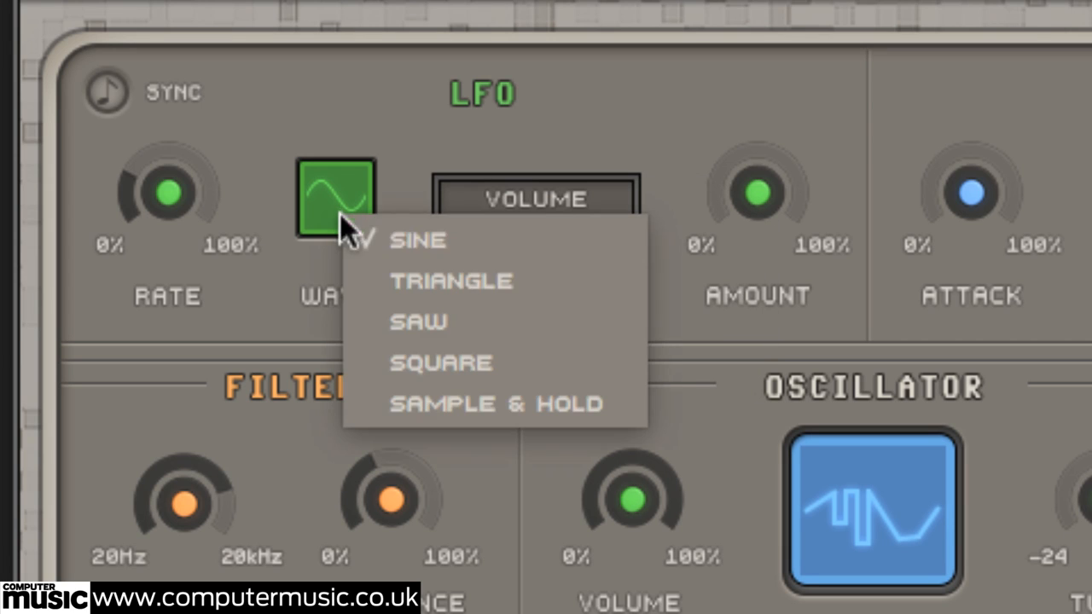
{"action": "left_click", "coordinate": [401, 281]}
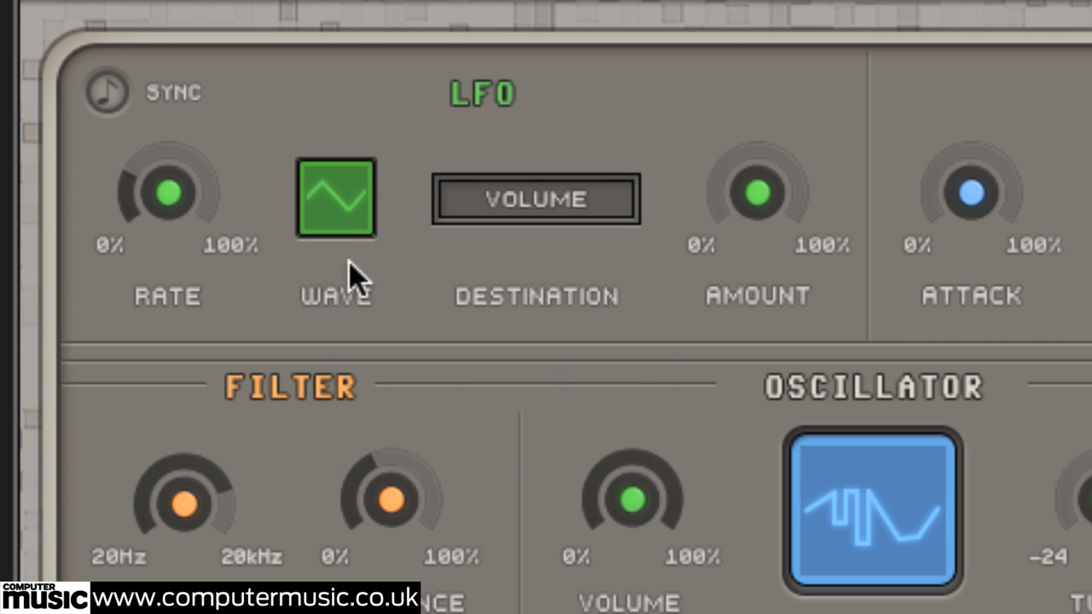
Raise the LFO rate to its maximum and the amount to about halfway, and enable tempo sync for the LFO
{"action": "mouse_move", "coordinate": [191, 164]}
{"action": "left_click_drag", "start_coordinate": [192, 162], "coordinate": [201, 139]}
{"action": "mouse_move", "coordinate": [761, 181]}
{"action": "left_click_drag", "start_coordinate": [762, 182], "coordinate": [682, 86]}
{"action": "left_click_drag", "start_coordinate": [162, 158], "coordinate": [181, 83]}
{"action": "left_click_drag", "start_coordinate": [757, 192], "coordinate": [768, 74]}
{"action": "left_click_drag", "start_coordinate": [166, 209], "coordinate": [176, 151]}
{"action": "left_click", "coordinate": [104, 92]}
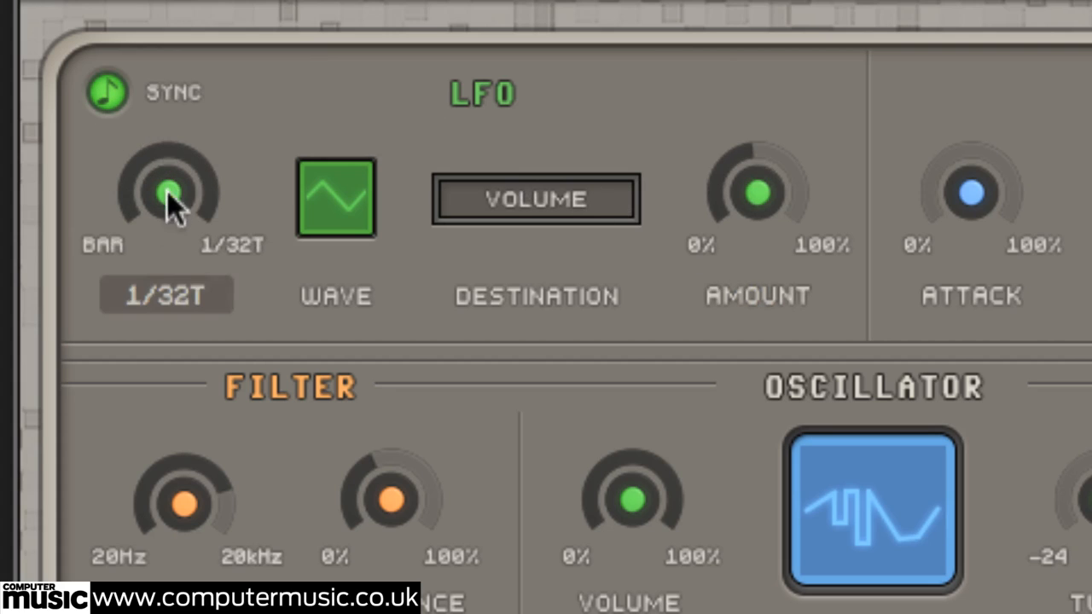
Route the synced LFO to Cutoff, with the rate at 1/4T and the amount near maximum
{"action": "left_click", "coordinate": [468, 206]}
{"action": "left_click", "coordinate": [501, 308]}
{"action": "left_click_drag", "start_coordinate": [172, 230], "coordinate": [170, 161]}
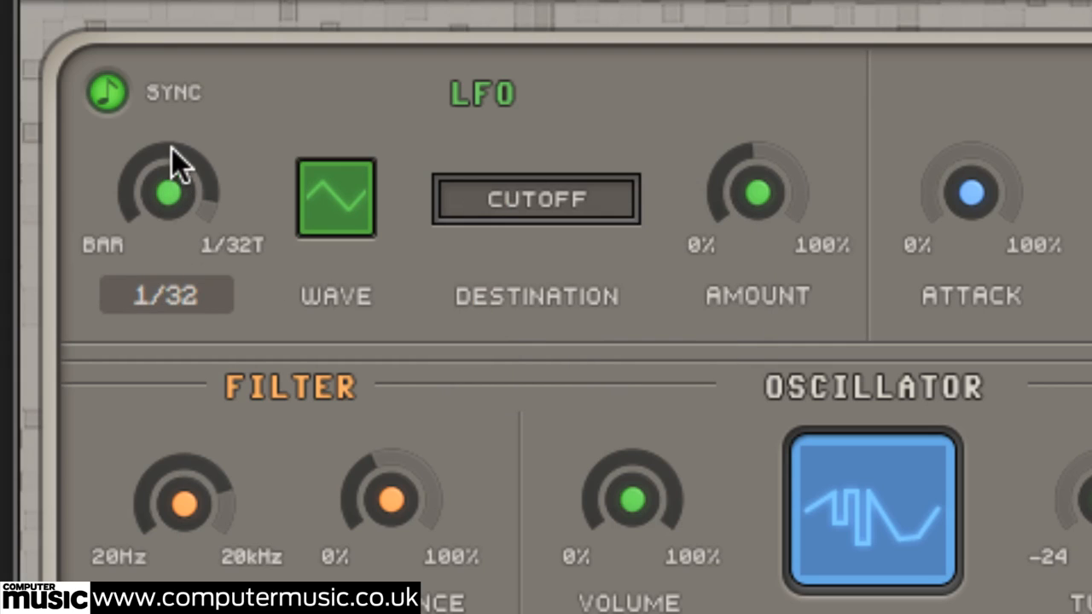
{"action": "left_click_drag", "start_coordinate": [694, 214], "coordinate": [760, 64]}
{"action": "left_click_drag", "start_coordinate": [171, 164], "coordinate": [141, 409]}
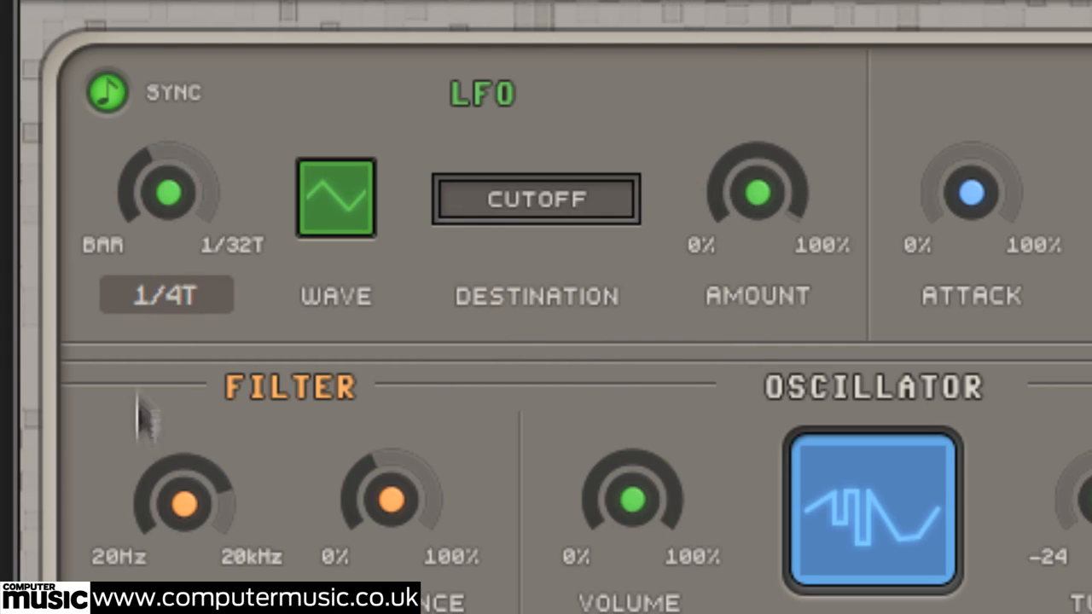
Turn off LFO sync, raise the LFO rate to near maximum and set its wave to Sine
{"action": "left_click", "coordinate": [110, 91]}
{"action": "left_click_drag", "start_coordinate": [163, 201], "coordinate": [189, 87]}
{"action": "left_click", "coordinate": [345, 185]}
{"action": "left_click", "coordinate": [359, 219]}
Route the LFO to Pitch and adjust its amount to about three quarters
{"action": "left_click", "coordinate": [549, 208]}
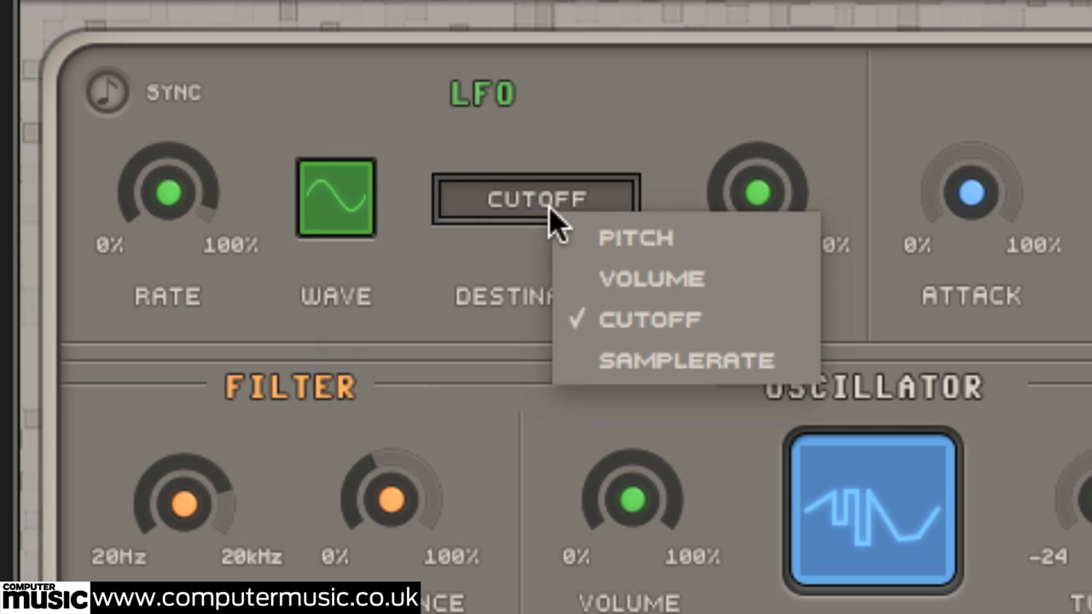
{"action": "left_click", "coordinate": [582, 236]}
{"action": "left_click_drag", "start_coordinate": [747, 185], "coordinate": [751, 275]}
{"action": "left_click", "coordinate": [779, 202]}
{"action": "left_click_drag", "start_coordinate": [778, 202], "coordinate": [781, 192]}
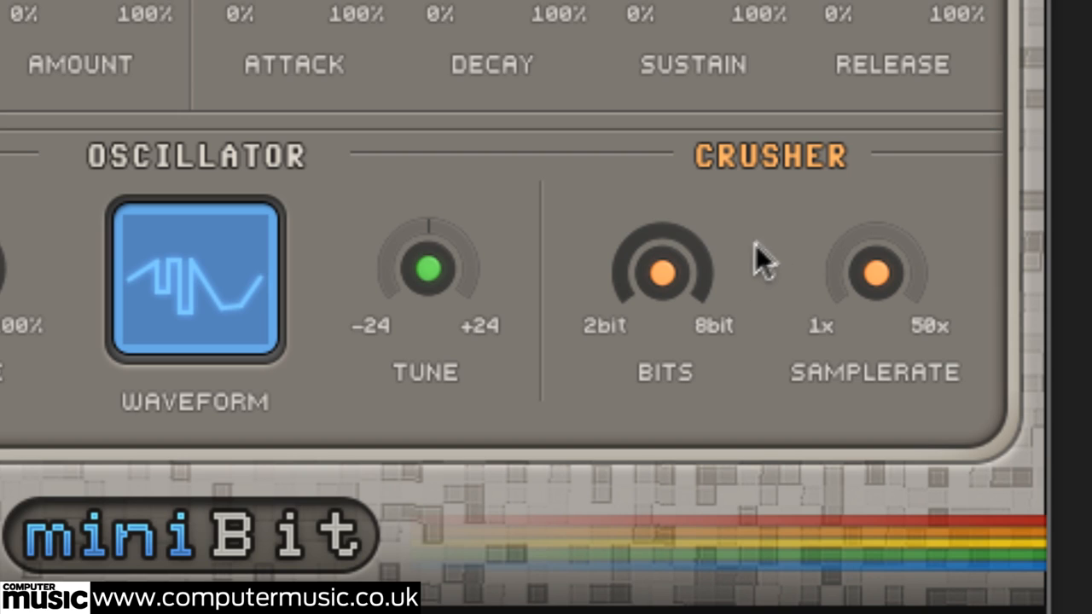
Sweep the Crusher's bits down and back to a high setting, and its sample rate up and back close to 1x
{"action": "left_click_drag", "start_coordinate": [665, 269], "coordinate": [617, 452]}
{"action": "left_click_drag", "start_coordinate": [865, 286], "coordinate": [909, 81]}
{"action": "left_click_drag", "start_coordinate": [662, 271], "coordinate": [731, 7]}
{"action": "left_click_drag", "start_coordinate": [869, 268], "coordinate": [780, 376]}
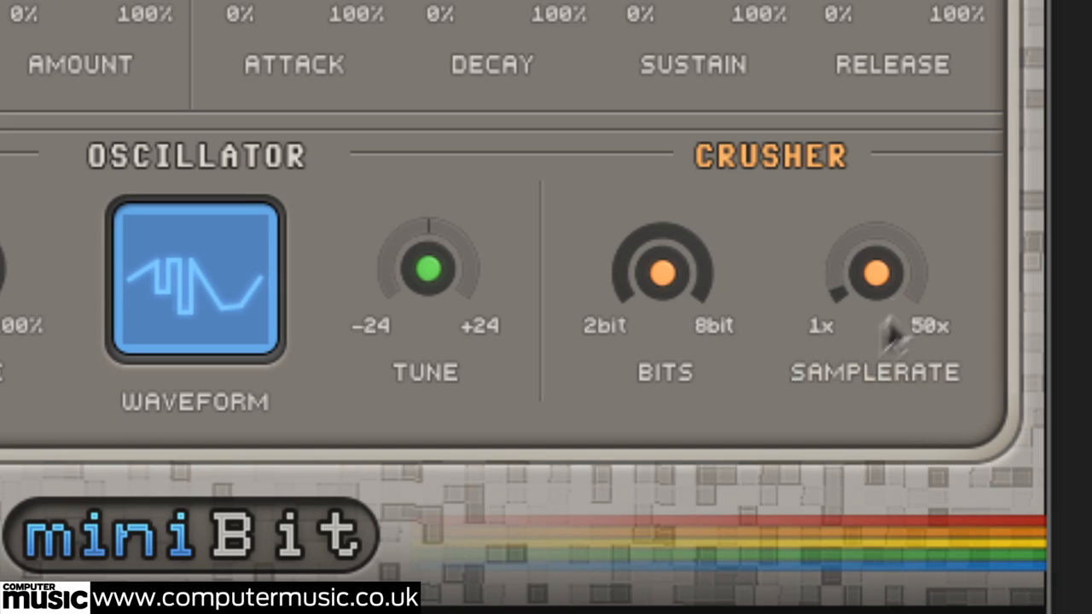
{"action": "left_click_drag", "start_coordinate": [682, 281], "coordinate": [659, 381]}
{"action": "left_click_drag", "start_coordinate": [881, 261], "coordinate": [884, 287]}
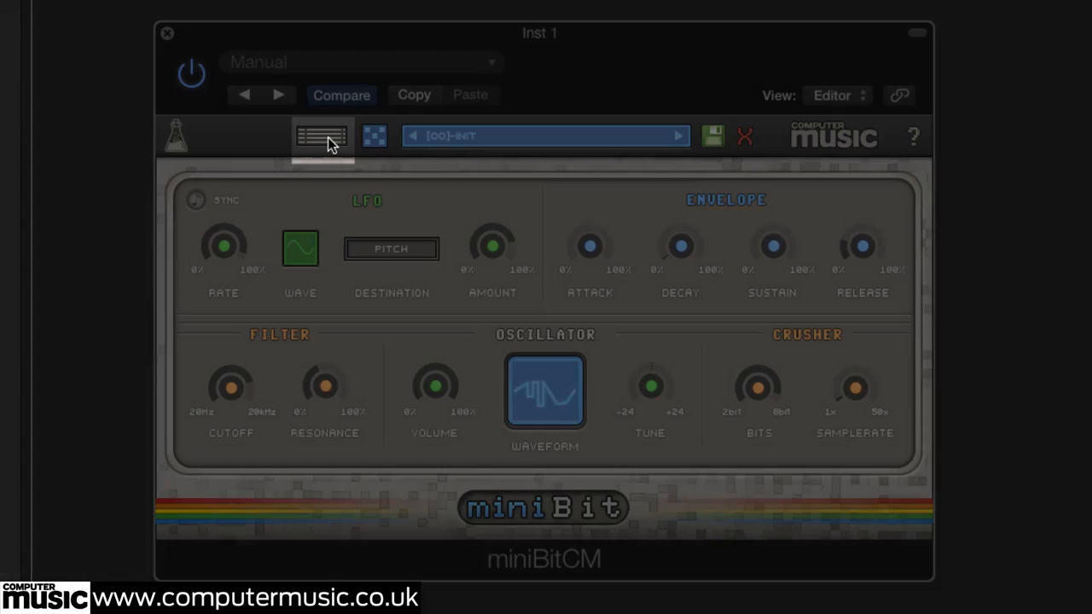
Open the step sequencer and set its step rate to 1/32T
{"action": "left_click", "coordinate": [331, 144]}
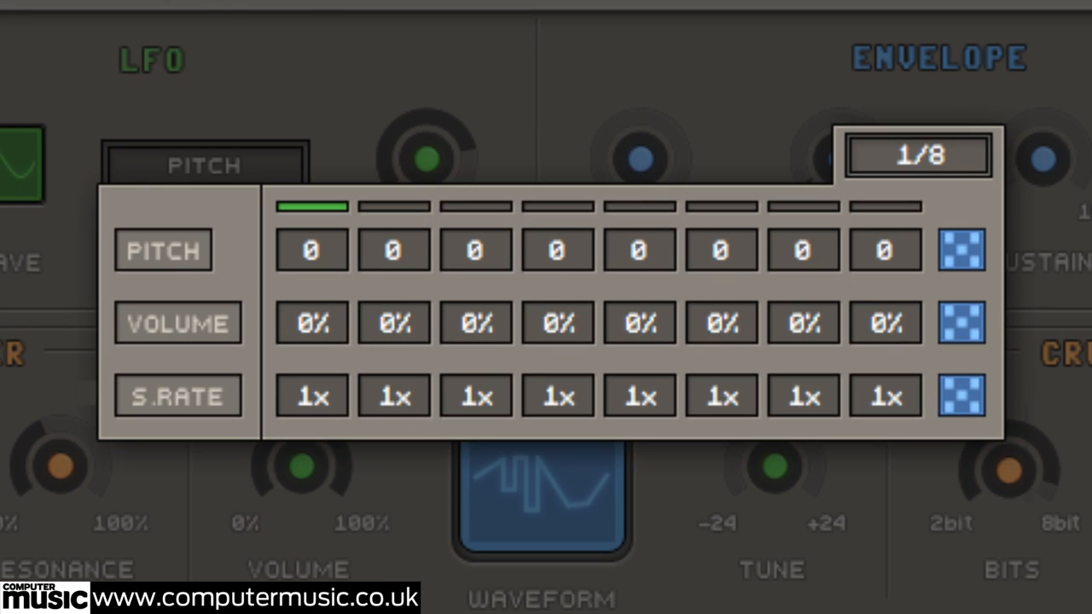
{"action": "left_click", "coordinate": [932, 157]}
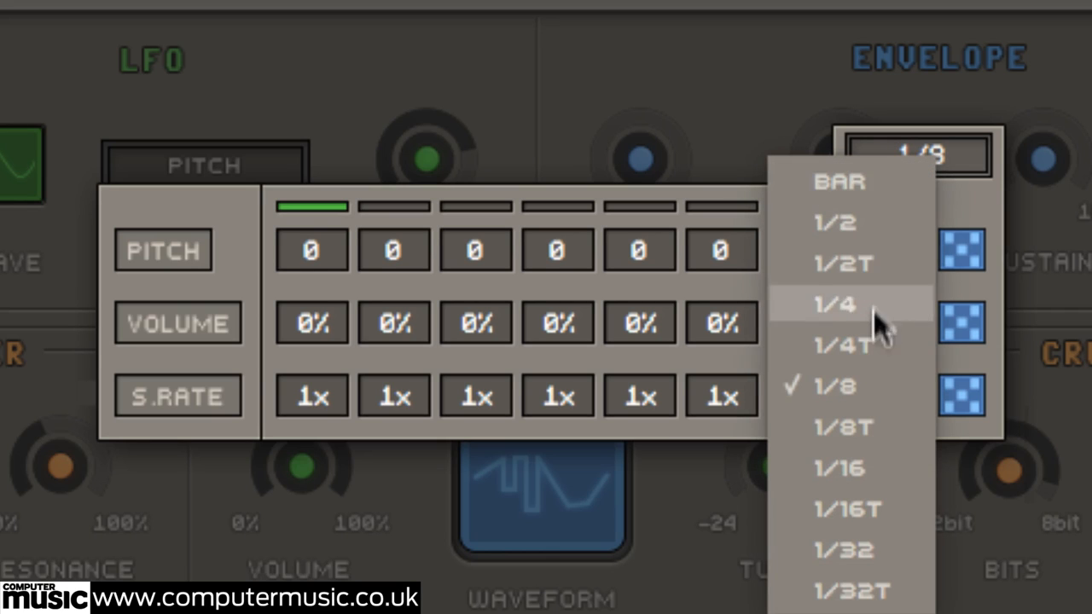
{"action": "left_click", "coordinate": [853, 590]}
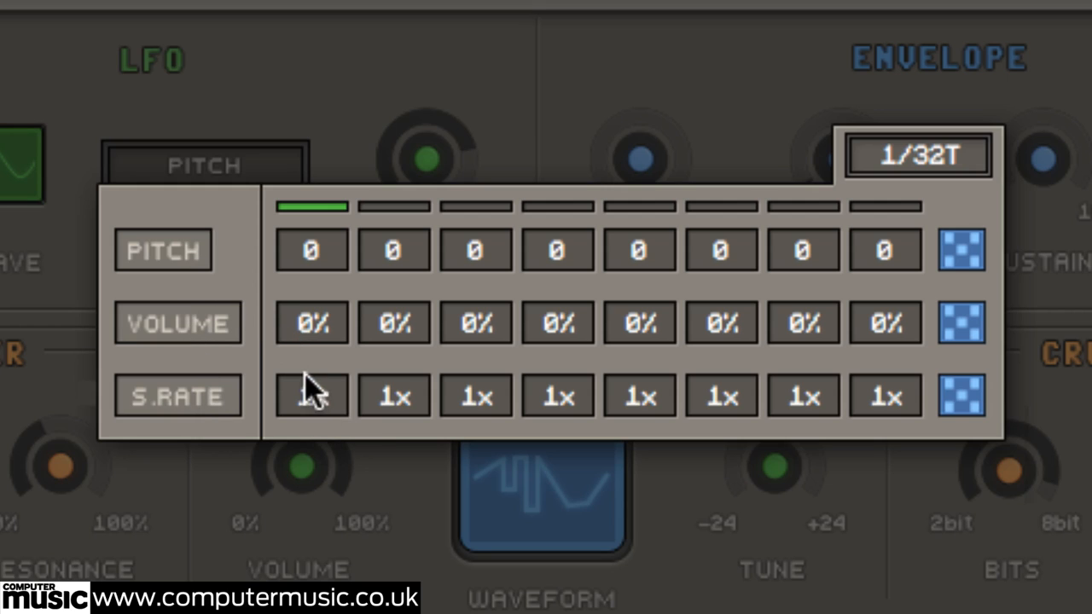
Enable the sequencer's Pitch row and set its second, third and fourth steps to +3, +7 and +12
{"action": "left_click", "coordinate": [189, 255]}
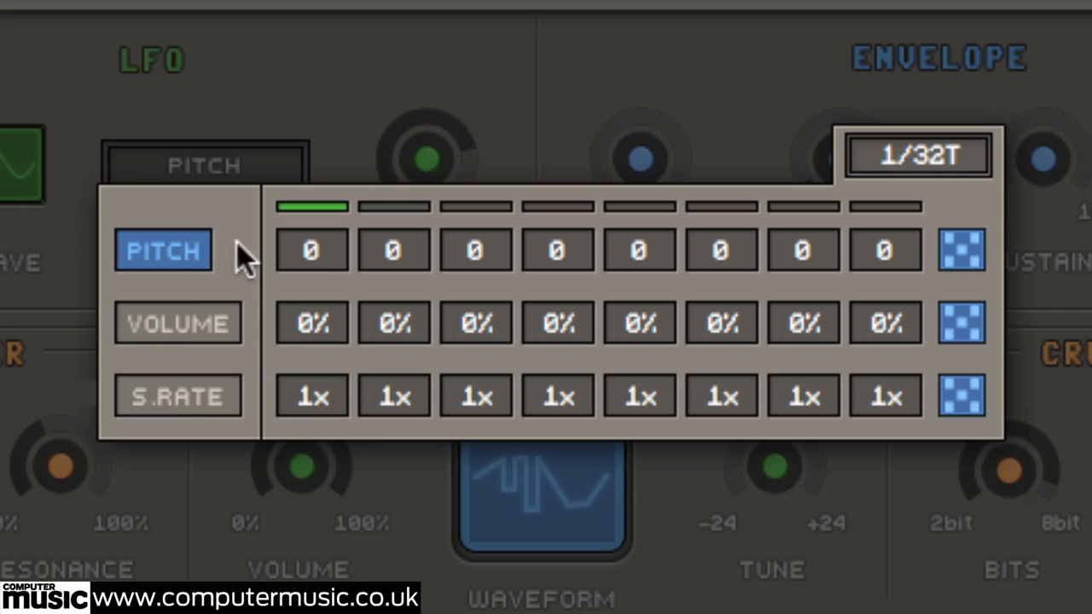
{"action": "mouse_move", "coordinate": [392, 248]}
{"action": "left_mouse_down"}
{"action": "mouse_move", "coordinate": [415, 237]}
{"action": "mouse_move", "coordinate": [416, 215]}
{"action": "left_mouse_up"}
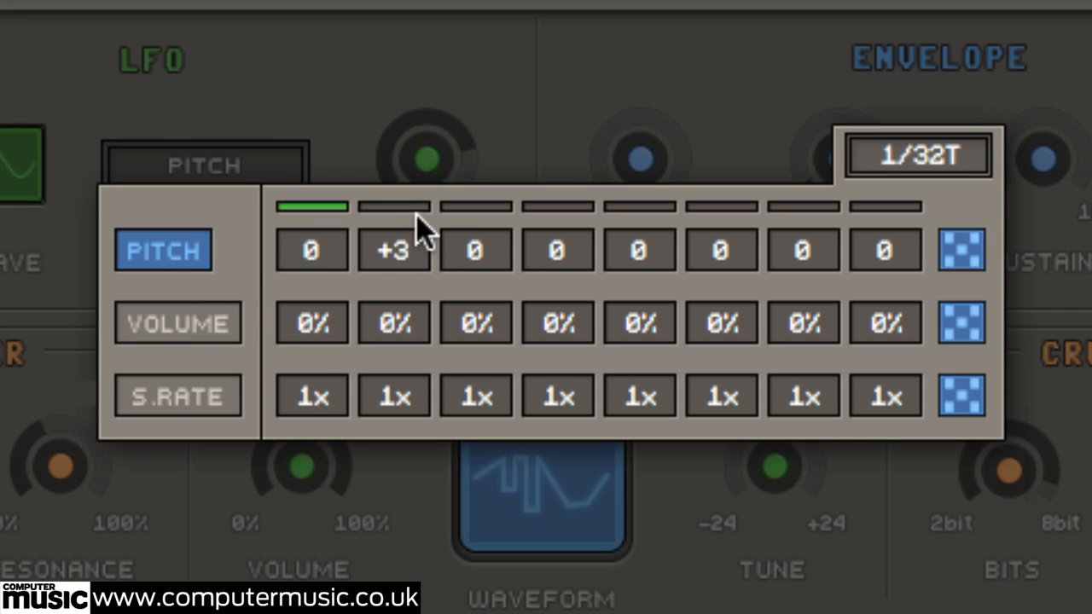
{"action": "left_click_drag", "start_coordinate": [495, 253], "coordinate": [494, 167]}
{"action": "left_click_drag", "start_coordinate": [570, 243], "coordinate": [575, 113]}
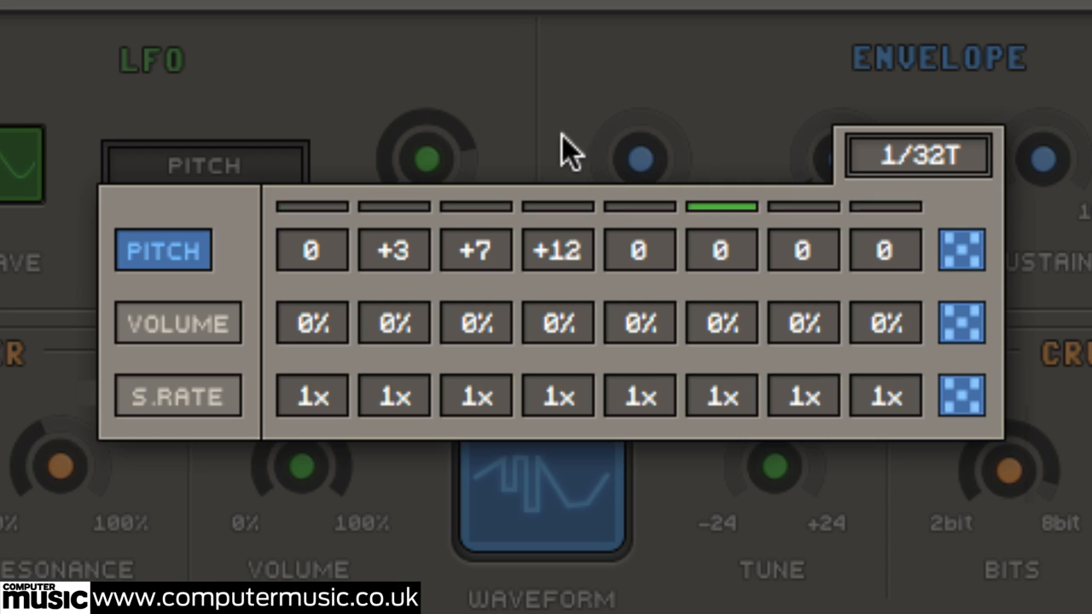
Enable the sequencer's S.RATE row and set its second to sixth steps to 16x, 11x, 13x, 14x and 5x
{"action": "left_click", "coordinate": [201, 394]}
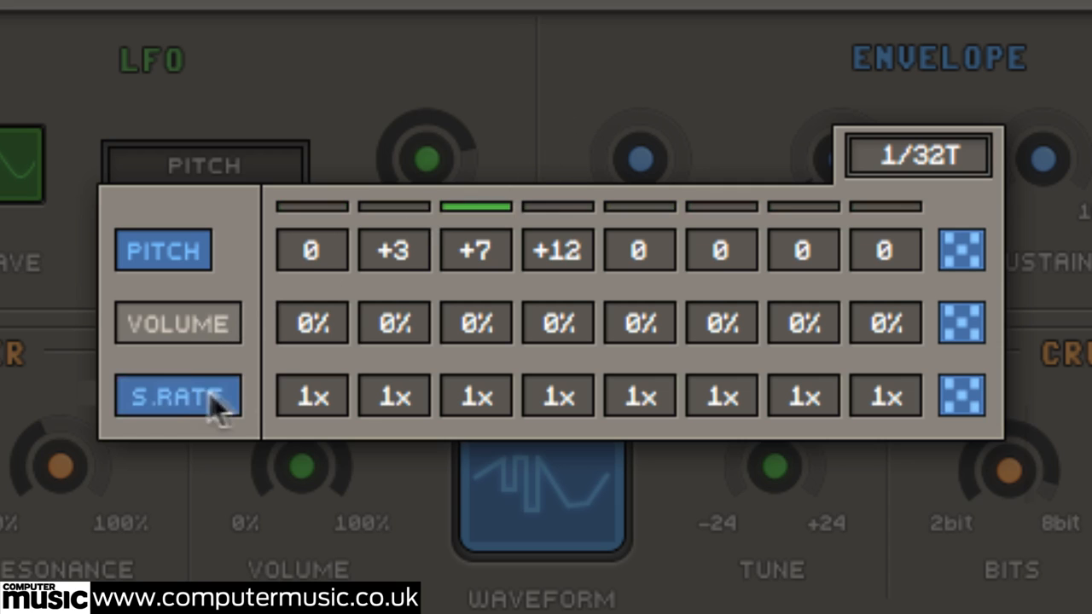
{"action": "left_click_drag", "start_coordinate": [395, 396], "coordinate": [418, 329]}
{"action": "left_click_drag", "start_coordinate": [482, 399], "coordinate": [511, 299]}
{"action": "left_click_drag", "start_coordinate": [566, 404], "coordinate": [591, 284]}
{"action": "left_click_drag", "start_coordinate": [641, 409], "coordinate": [656, 290]}
{"action": "left_click_drag", "start_coordinate": [711, 402], "coordinate": [723, 354]}
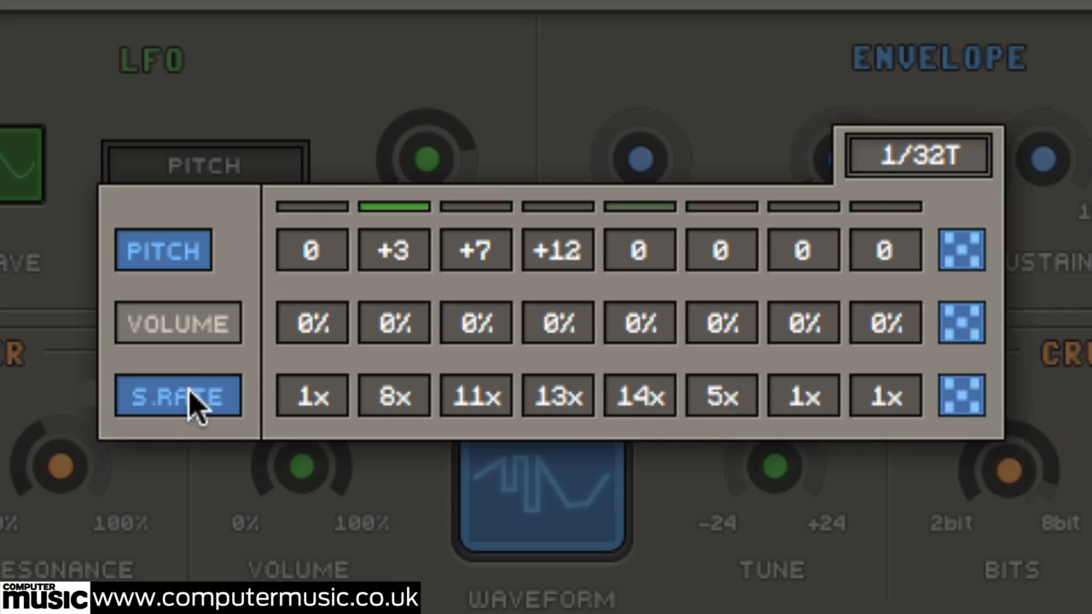
{"action": "left_click_drag", "start_coordinate": [372, 393], "coordinate": [420, 272]}
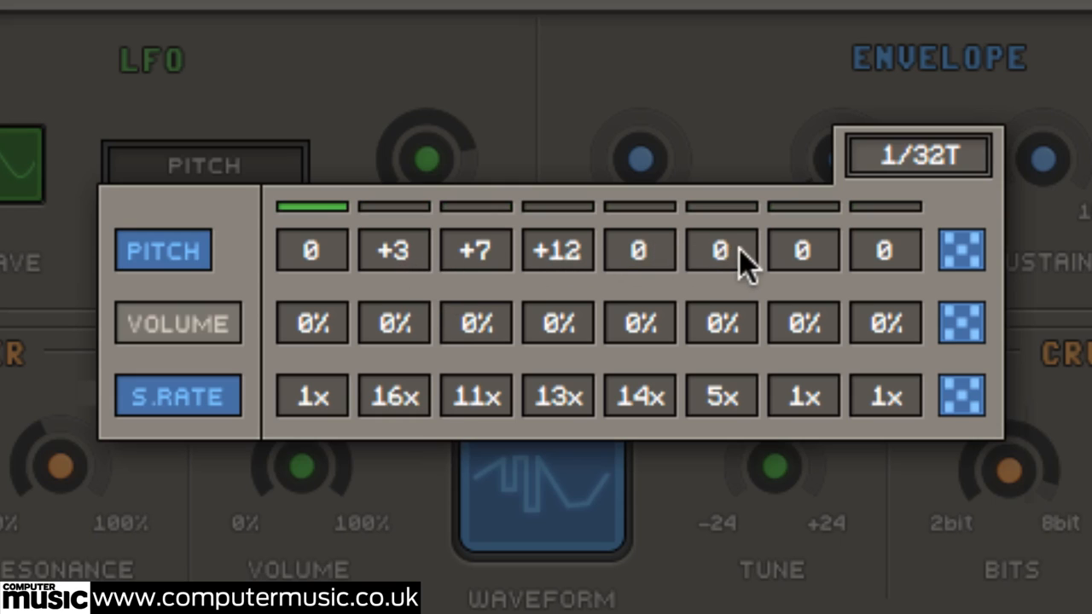
Set the Pitch row's sixth, seventh and eighth steps to +3, +7 and +12, and disable the S.RATE row
{"action": "left_click_drag", "start_coordinate": [755, 244], "coordinate": [758, 206]}
{"action": "left_click_drag", "start_coordinate": [812, 256], "coordinate": [821, 177]}
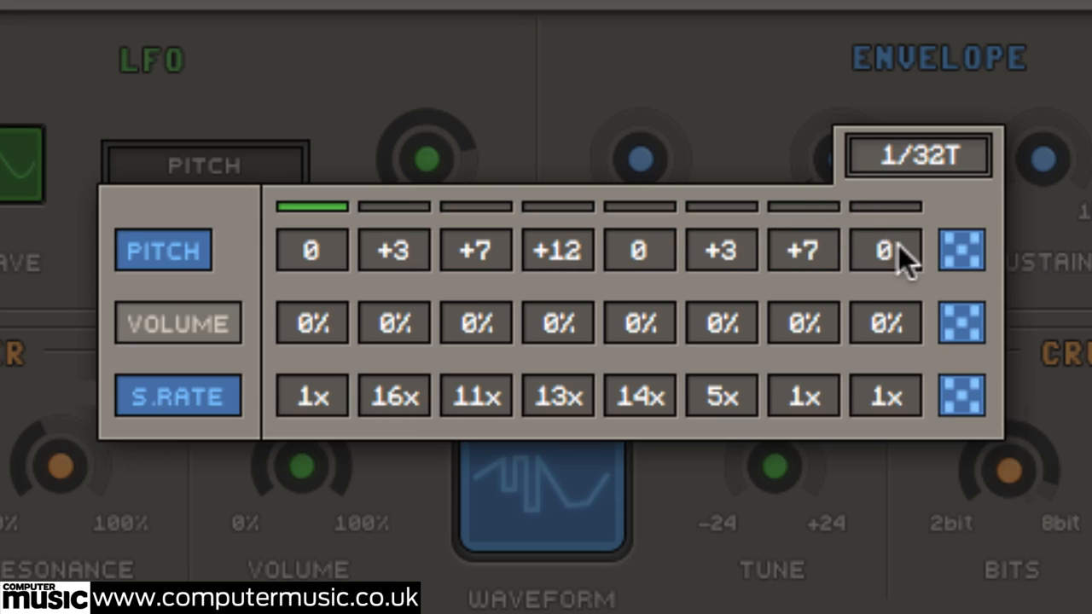
{"action": "left_click_drag", "start_coordinate": [898, 202], "coordinate": [891, 177]}
{"action": "left_click_drag", "start_coordinate": [875, 122], "coordinate": [869, 94]}
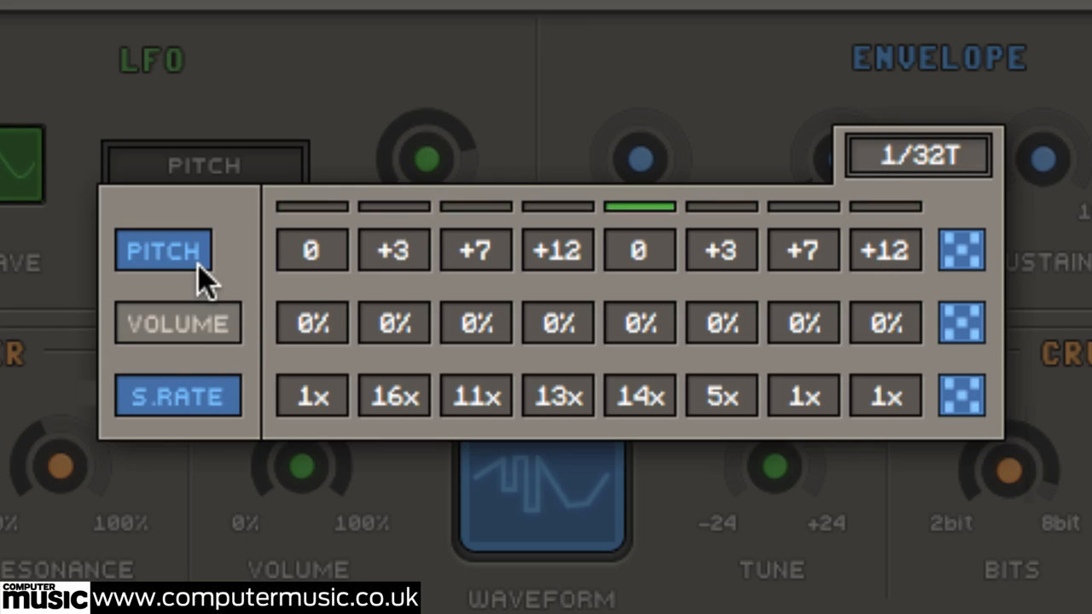
{"action": "left_click", "coordinate": [191, 389]}
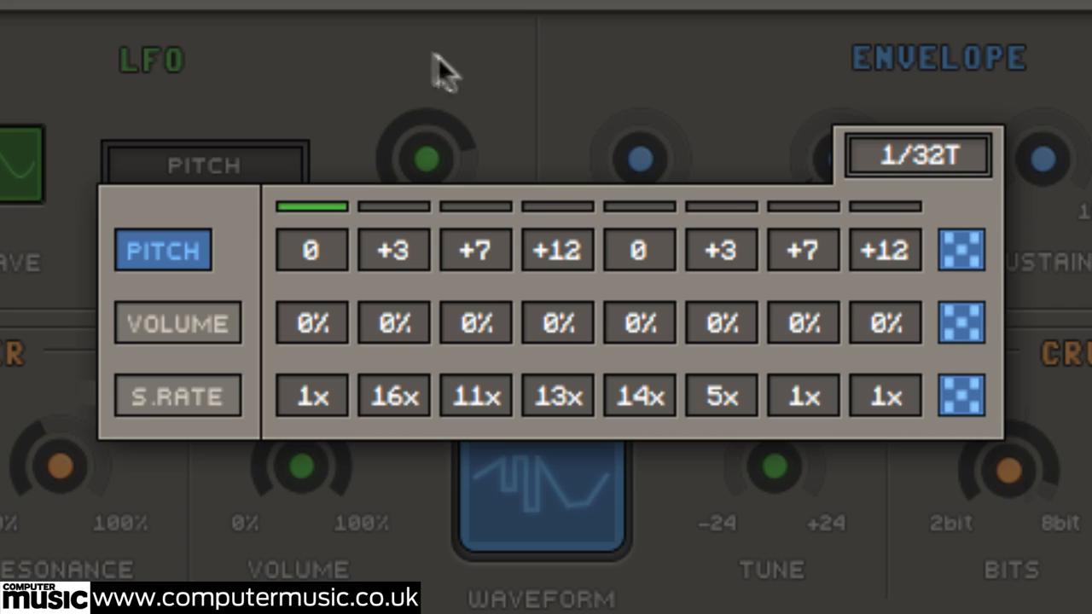
Randomise the sequencer's Pitch row values four times
{"action": "left_click", "coordinate": [967, 249]}
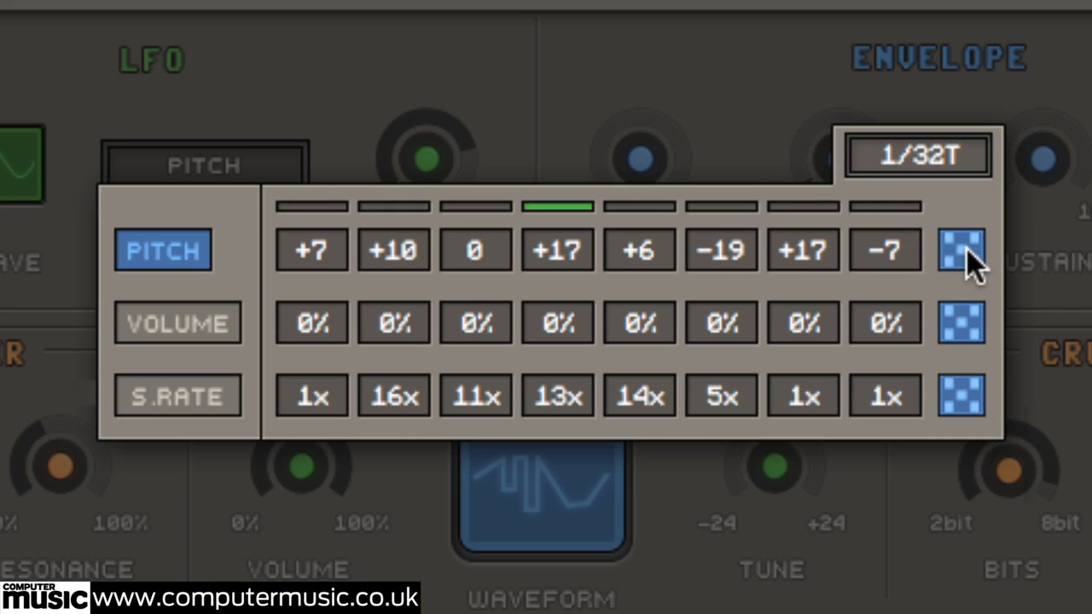
{"action": "left_click", "coordinate": [966, 249]}
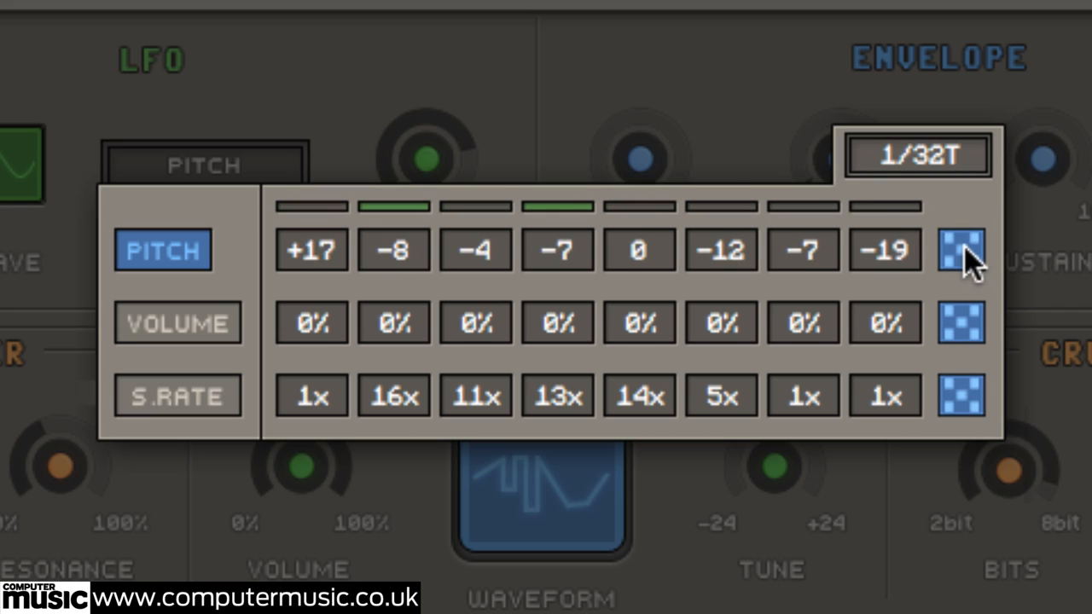
{"action": "left_click", "coordinate": [964, 245]}
{"action": "left_click", "coordinate": [959, 247]}
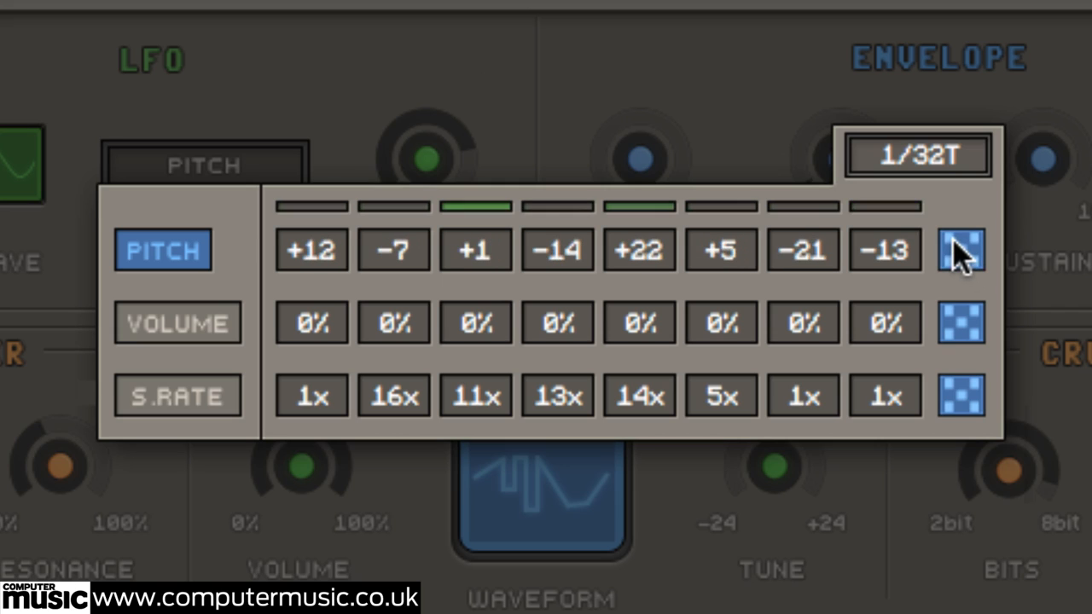
Enable the sequencer's S.RATE row, randomise its values three times, and disable the row again
{"action": "left_click", "coordinate": [183, 394]}
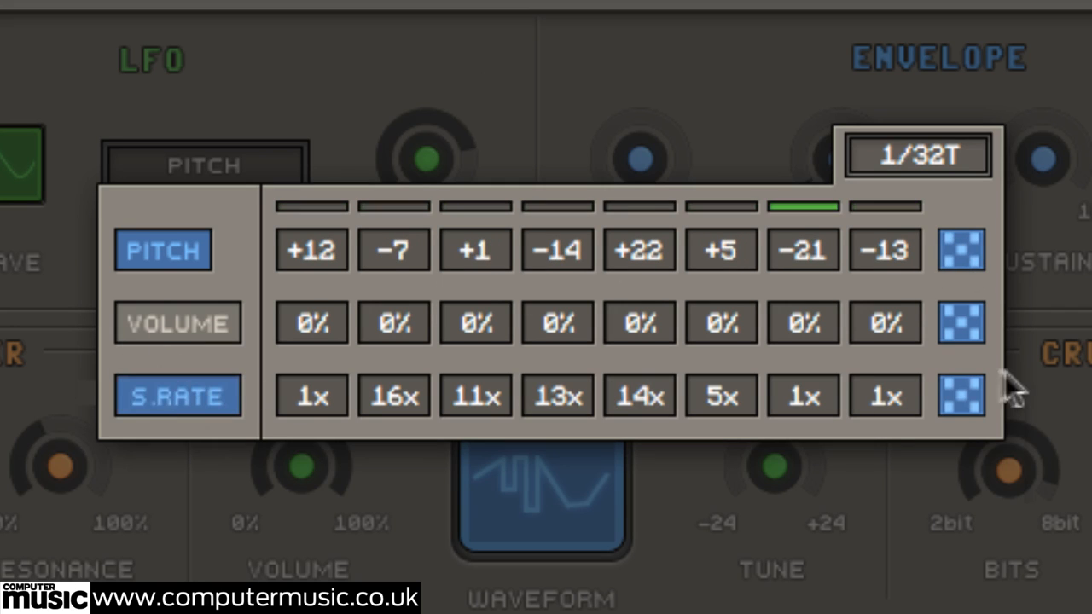
{"action": "left_click", "coordinate": [963, 394]}
{"action": "left_click", "coordinate": [964, 393]}
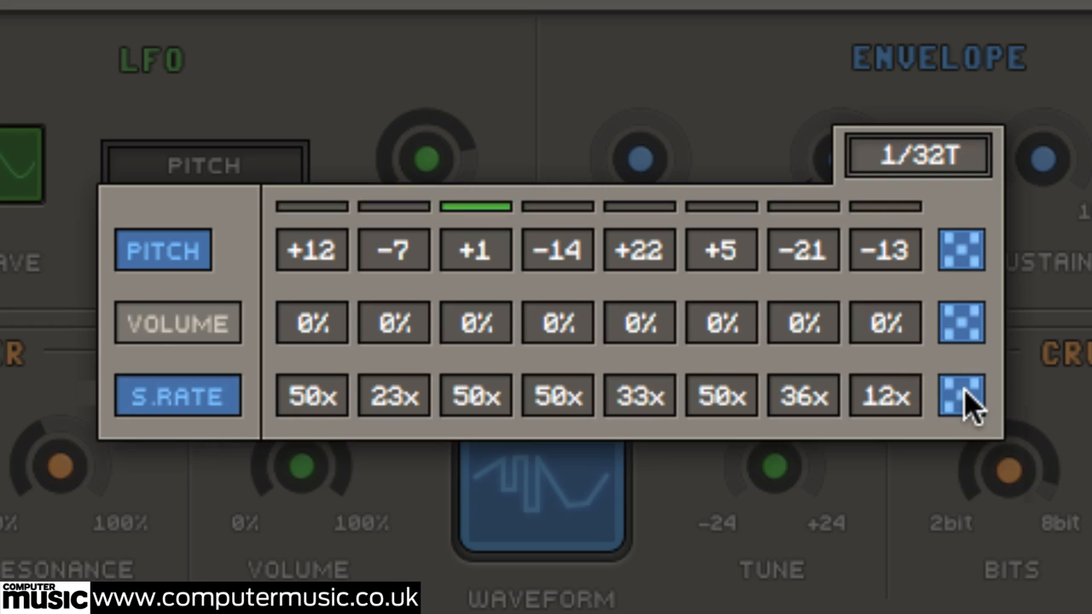
{"action": "left_click", "coordinate": [959, 394]}
{"action": "left_click", "coordinate": [132, 394]}
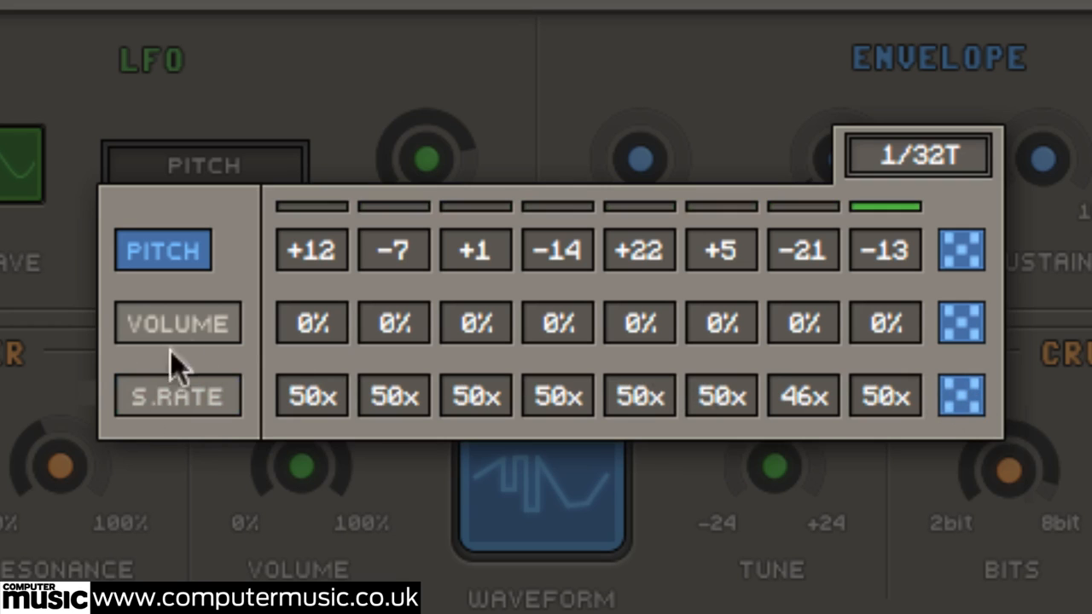
Enable the sequencer's Volume row, randomise its values three times, and disable the row again
{"action": "left_click", "coordinate": [174, 324]}
{"action": "left_click", "coordinate": [968, 324]}
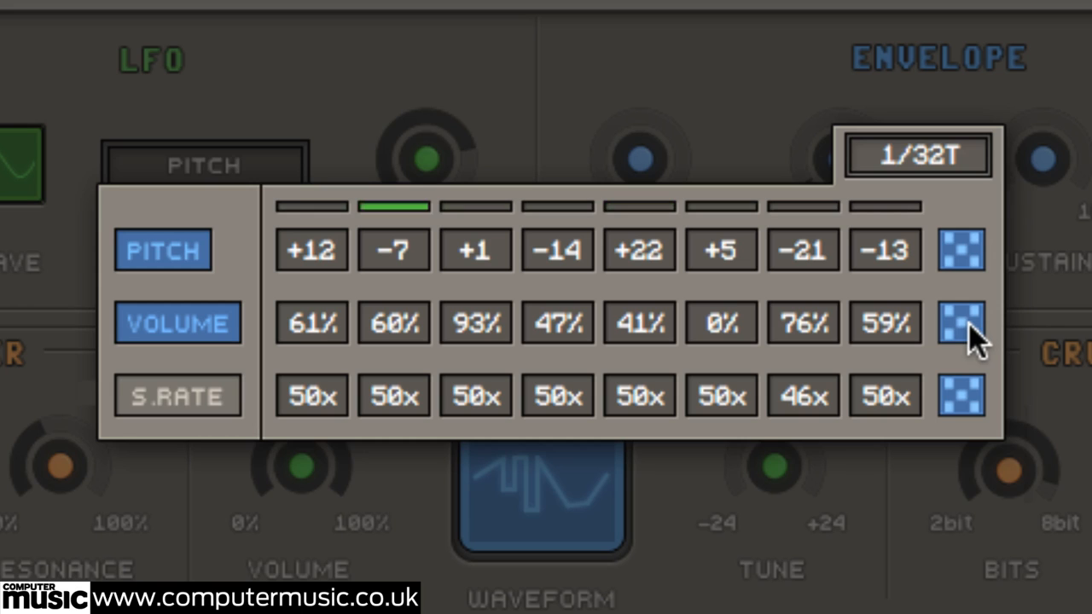
{"action": "left_click", "coordinate": [966, 324]}
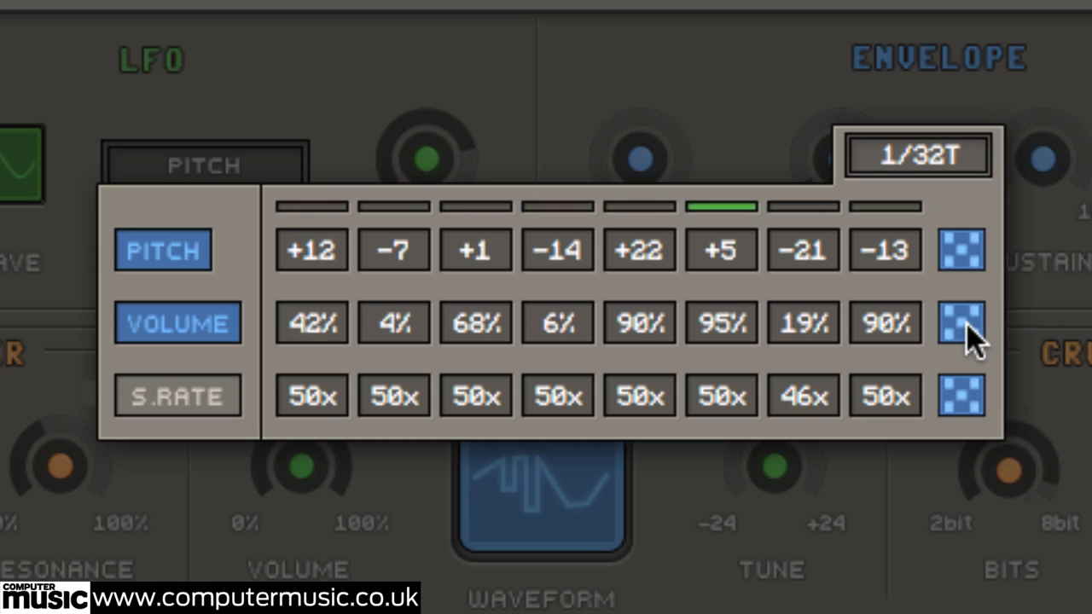
{"action": "left_click", "coordinate": [967, 324]}
{"action": "left_click", "coordinate": [179, 335]}
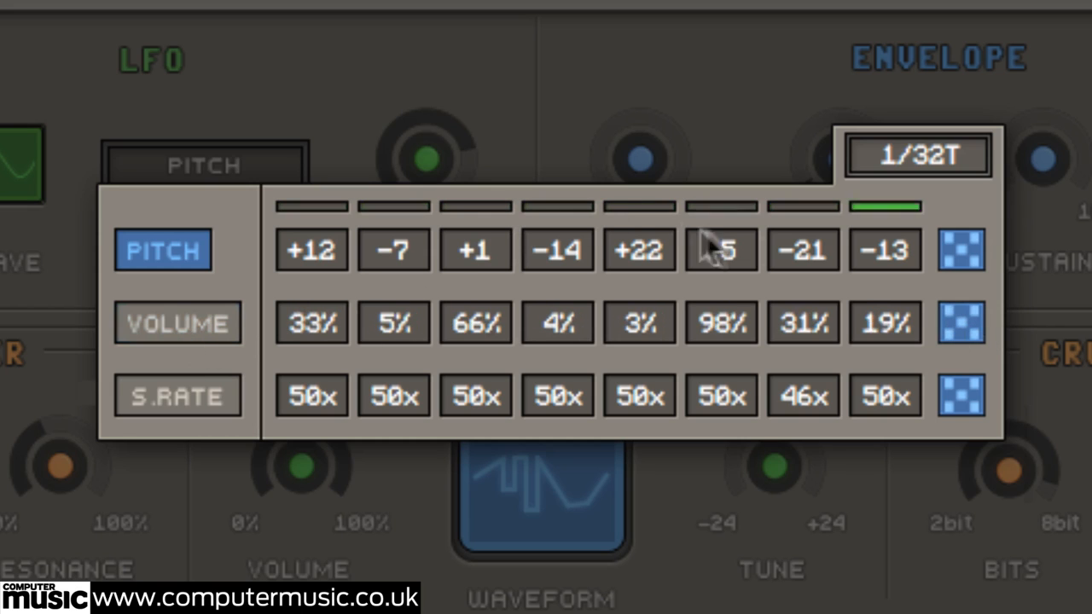
Randomise the Pitch row once more and close the step sequencer
{"action": "left_click", "coordinate": [945, 241]}
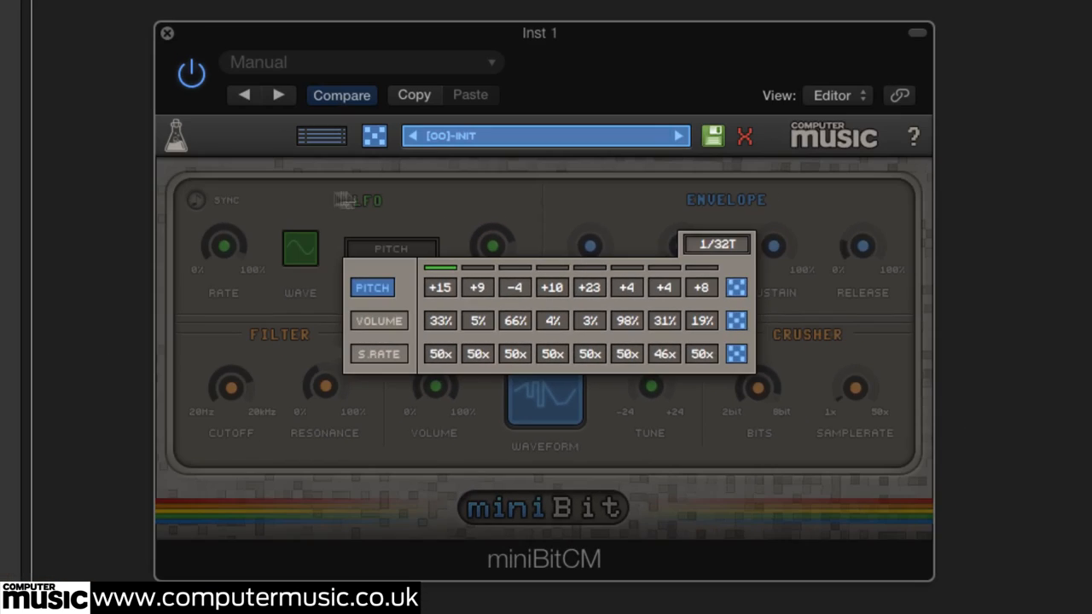
{"action": "left_click", "coordinate": [277, 192]}
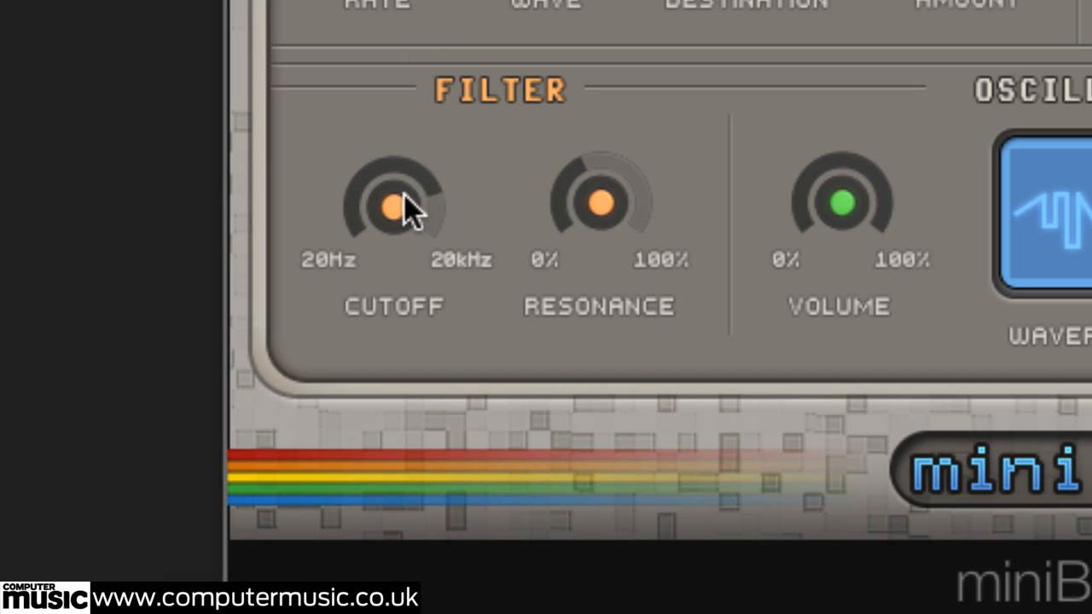
Raise the filter cutoff to its maximum, and start and cancel MIDI Learn for it
{"action": "mouse_move", "coordinate": [405, 195]}
{"action": "left_mouse_down"}
{"action": "mouse_move", "coordinate": [378, 272]}
{"action": "mouse_move", "coordinate": [392, 192]}
{"action": "left_mouse_up"}
{"action": "right_click", "coordinate": [384, 194]}
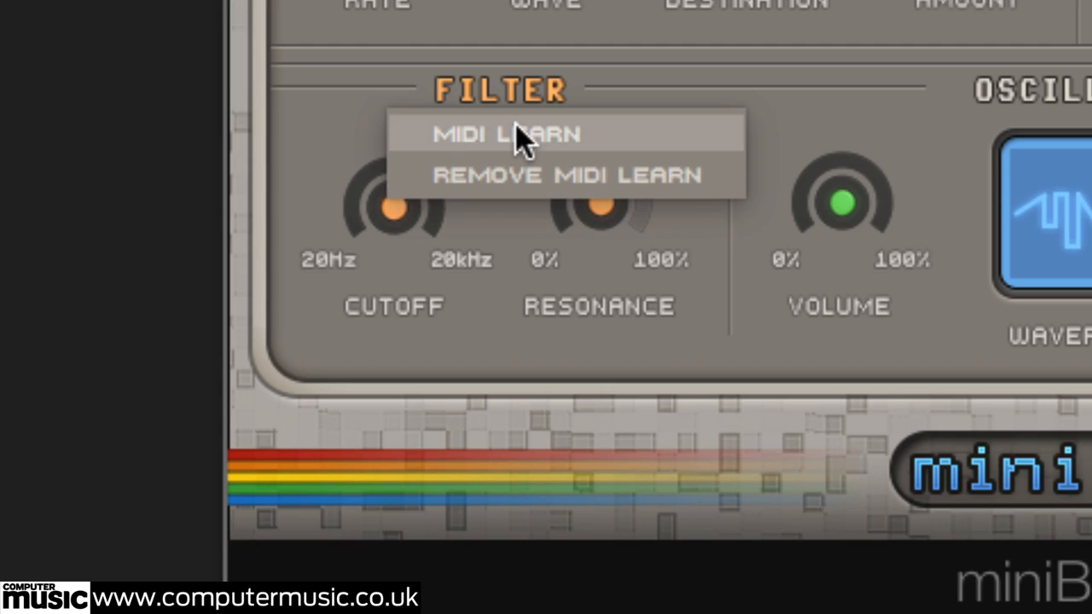
{"action": "left_click", "coordinate": [518, 136]}
{"action": "right_click", "coordinate": [402, 203]}
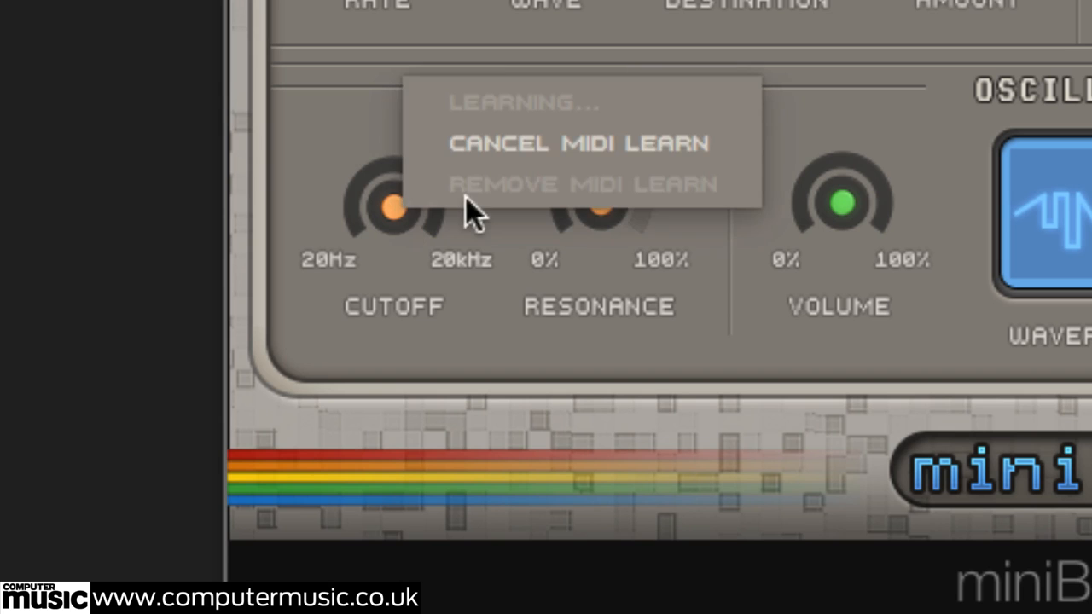
{"action": "left_click", "coordinate": [491, 150]}
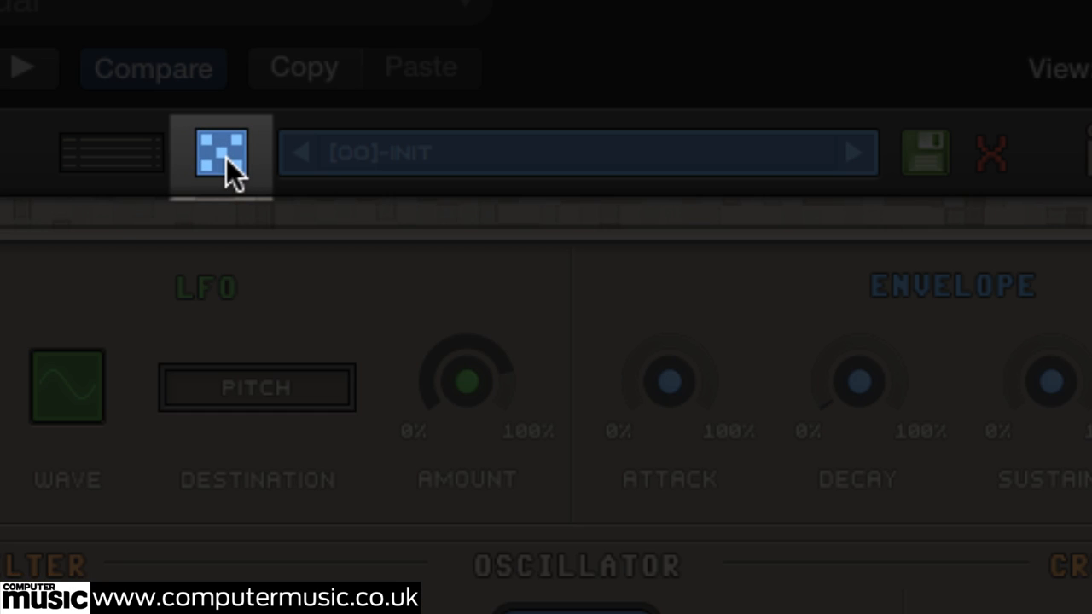
Randomise the whole patch eight times with the preset randomiser
{"action": "left_click", "coordinate": [226, 158]}
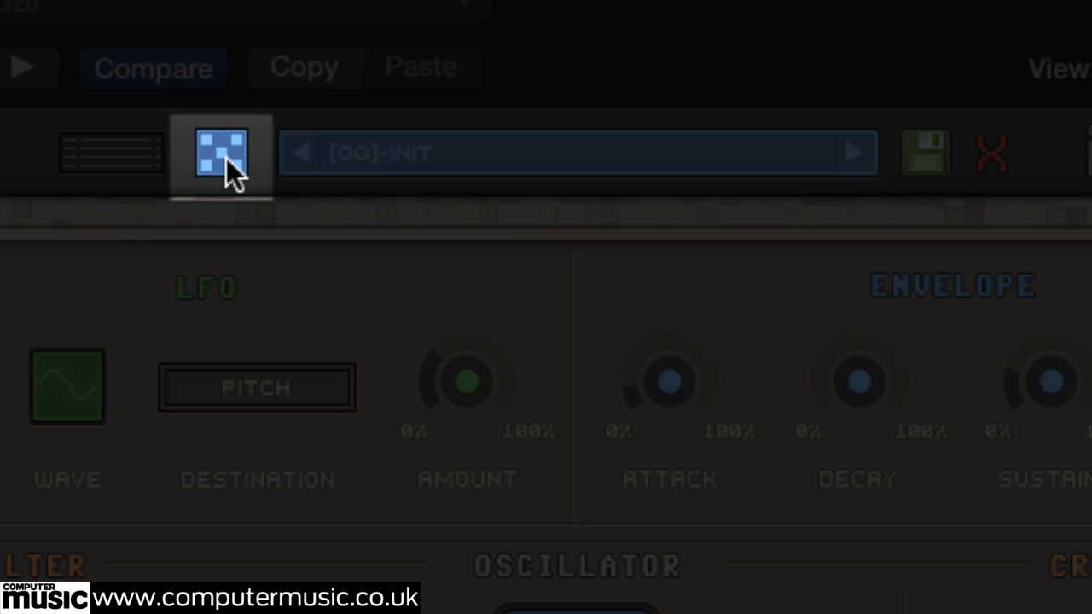
{"action": "left_click", "coordinate": [226, 158]}
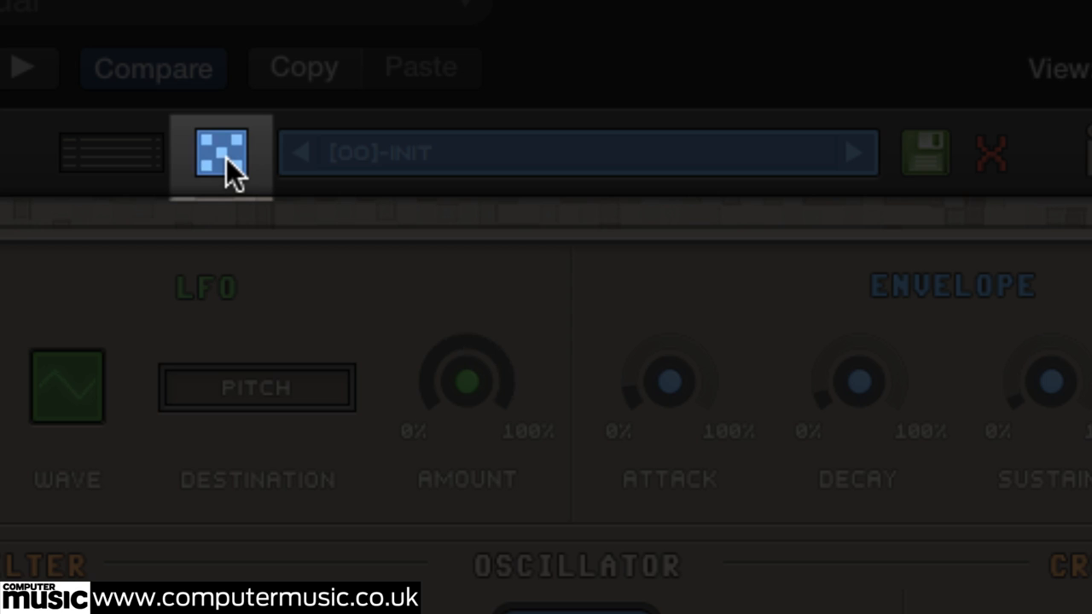
{"action": "left_click", "coordinate": [226, 157]}
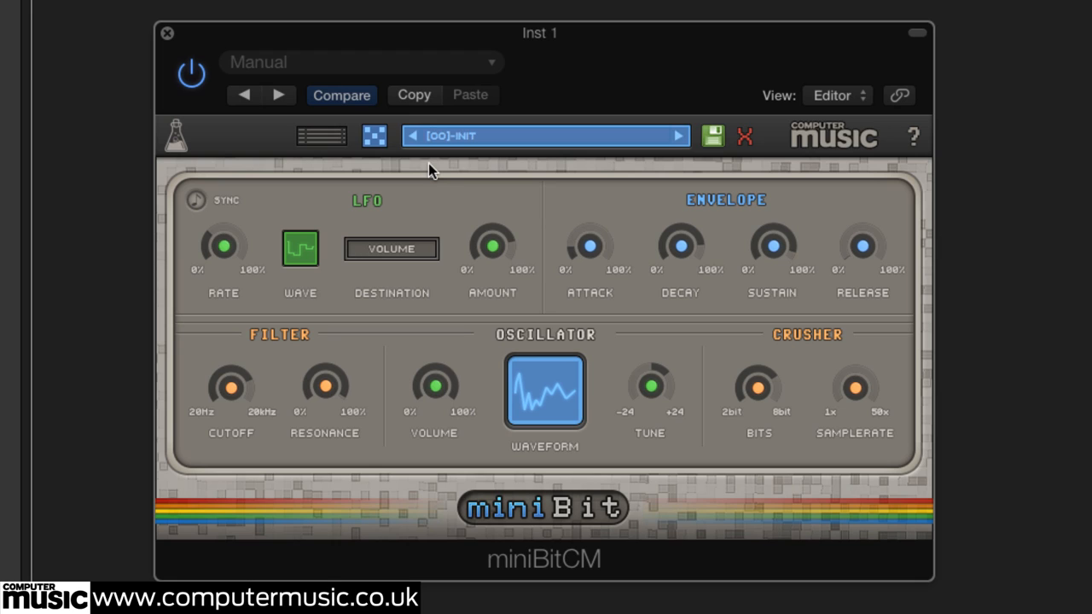
{"action": "left_click", "coordinate": [384, 138]}
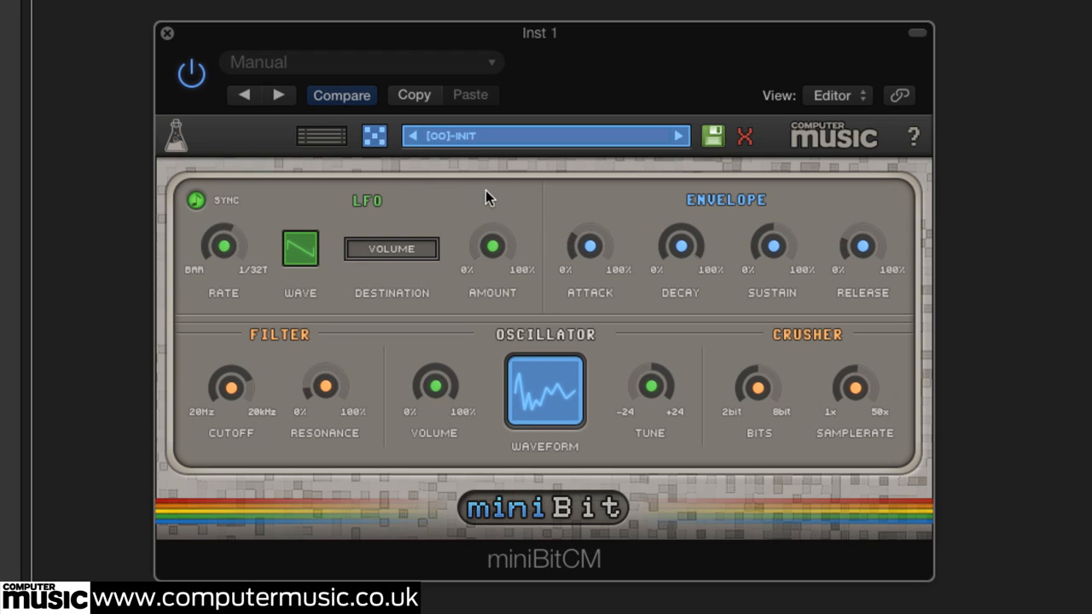
{"action": "left_click", "coordinate": [375, 135]}
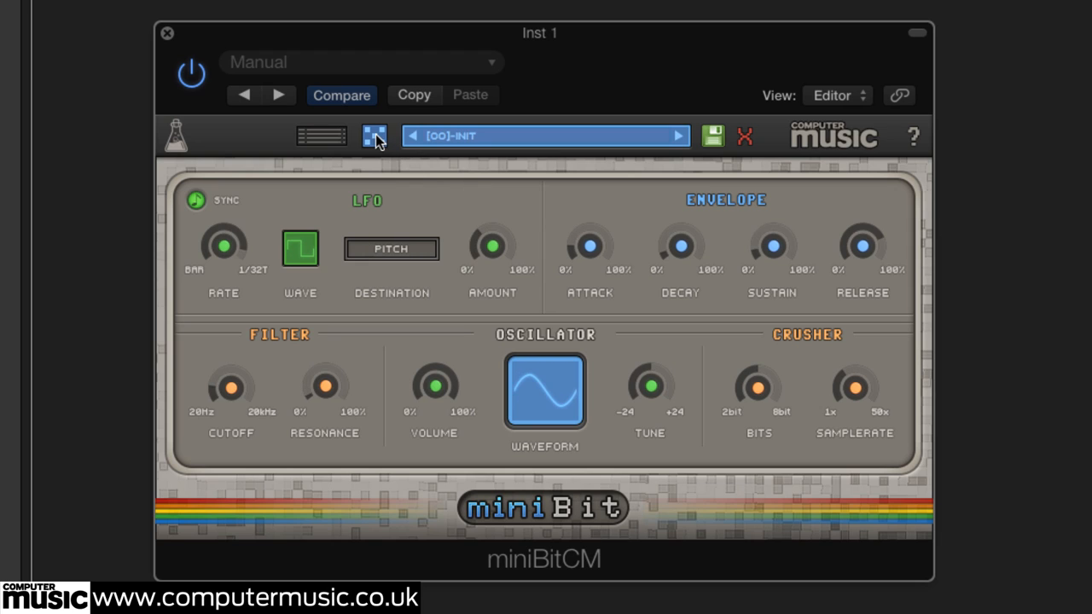
{"action": "left_click", "coordinate": [375, 135]}
{"action": "left_click", "coordinate": [375, 134]}
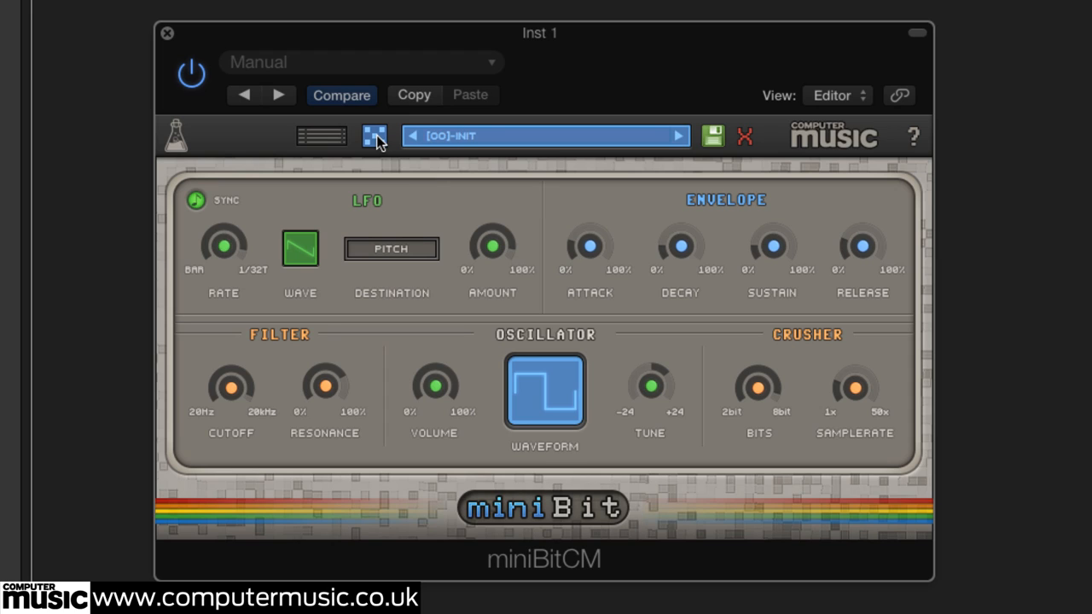
{"action": "left_click", "coordinate": [375, 135]}
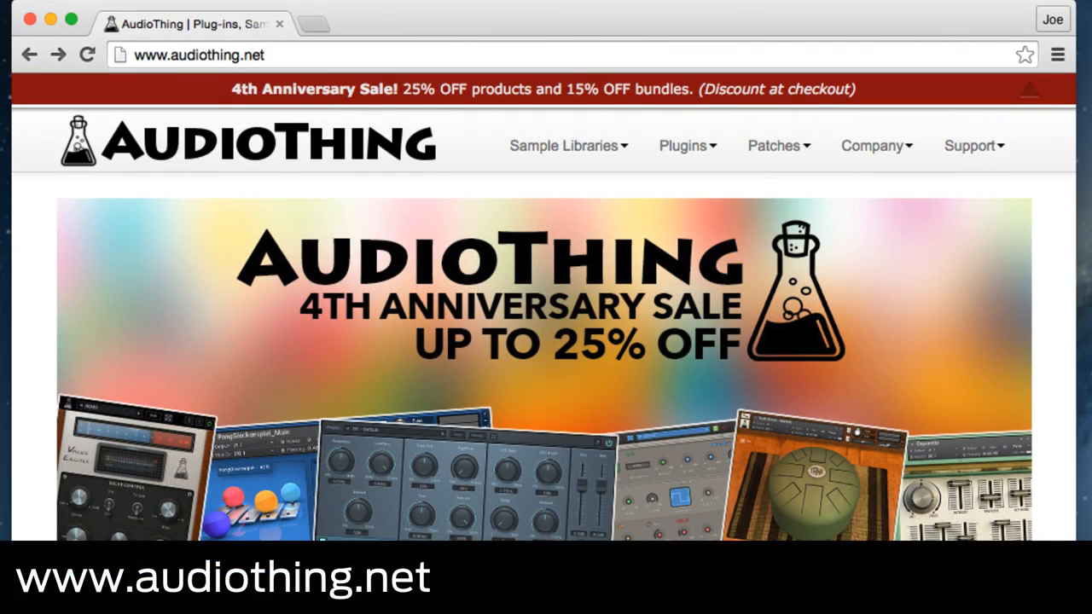
{"action": "scroll", "coordinate": [546, 316], "scroll_direction": "down", "scroll_amount": 10}
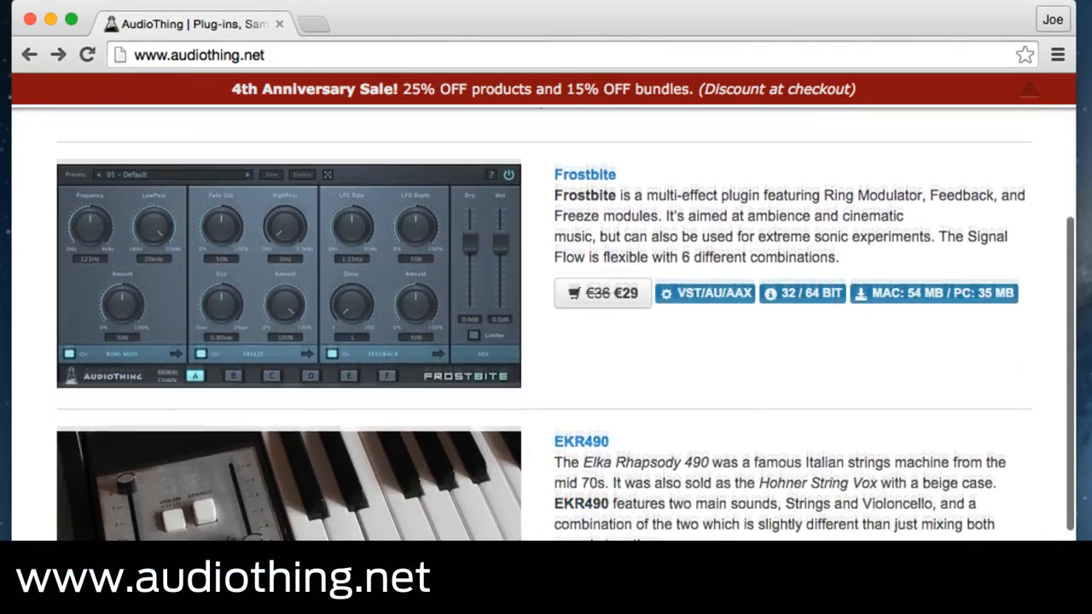
{"action": "scroll", "coordinate": [546, 316], "scroll_direction": "down", "scroll_amount": 4}
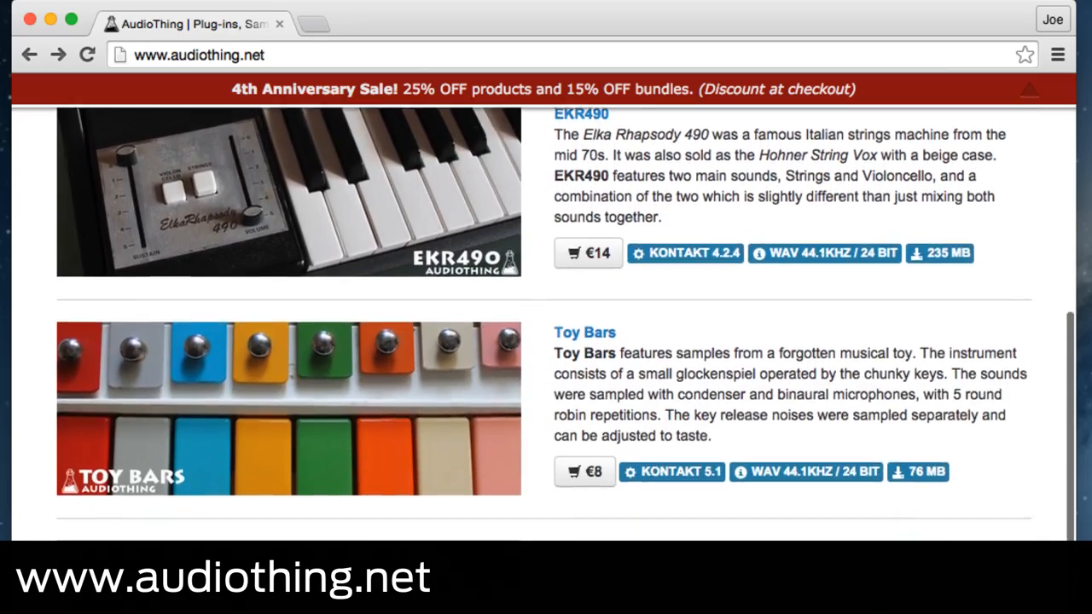
{"action": "scroll", "coordinate": [546, 324], "scroll_direction": "down", "scroll_amount": 5}
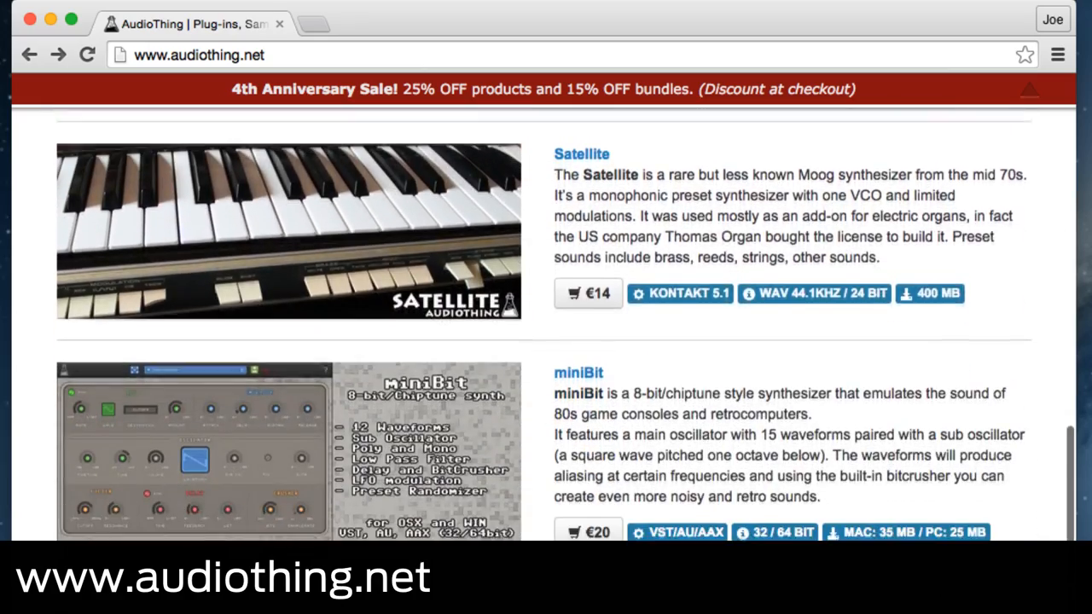
{"action": "scroll", "coordinate": [546, 324], "scroll_direction": "down", "scroll_amount": 9}
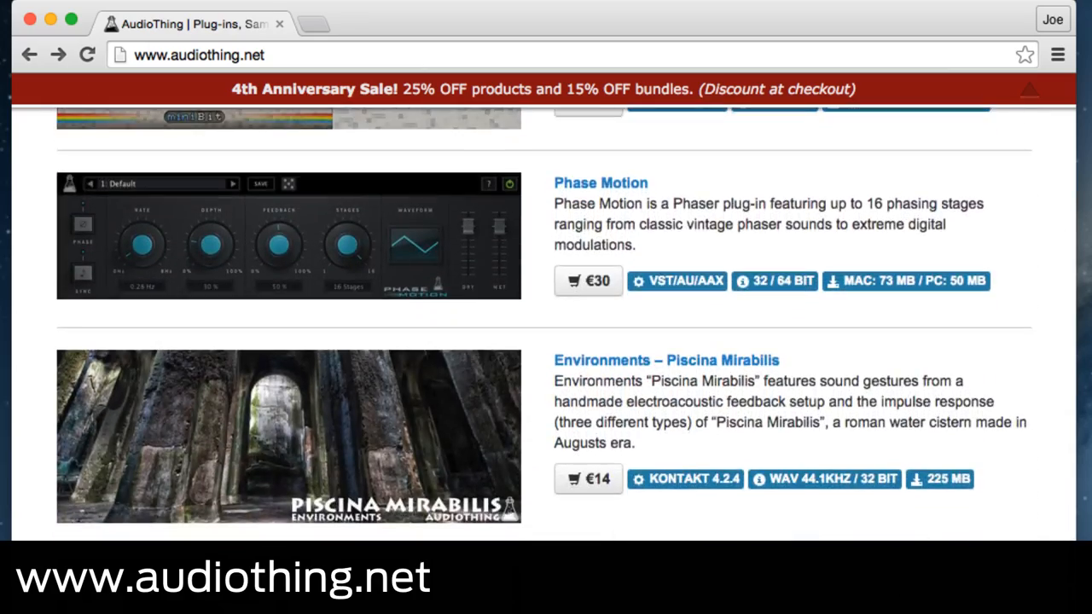
{"action": "scroll", "coordinate": [546, 324], "scroll_direction": "down", "scroll_amount": 4}
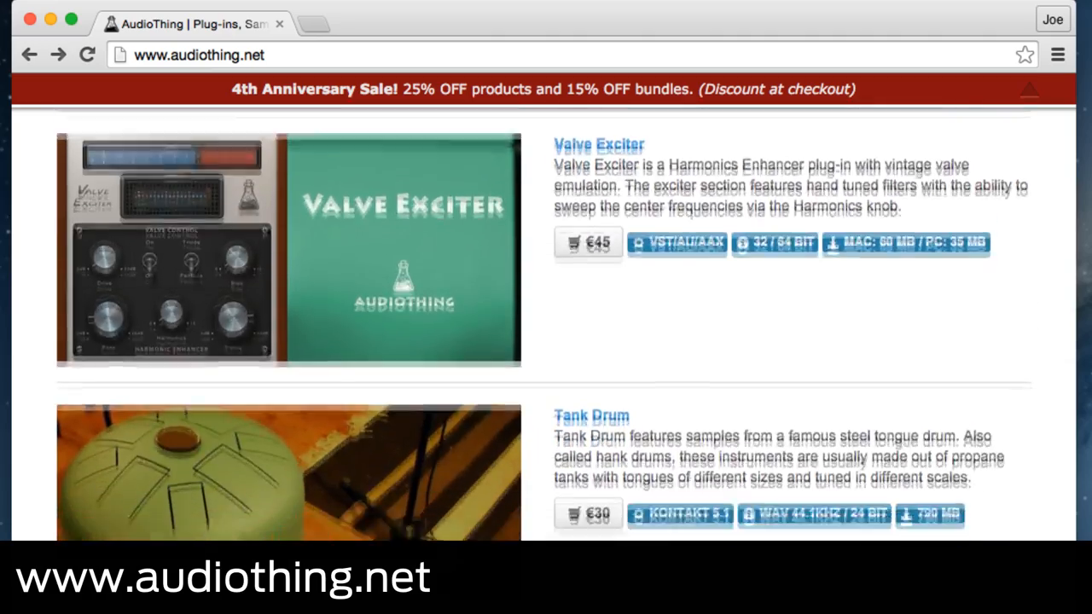
{"action": "scroll", "coordinate": [546, 324], "scroll_direction": "down", "scroll_amount": 1}
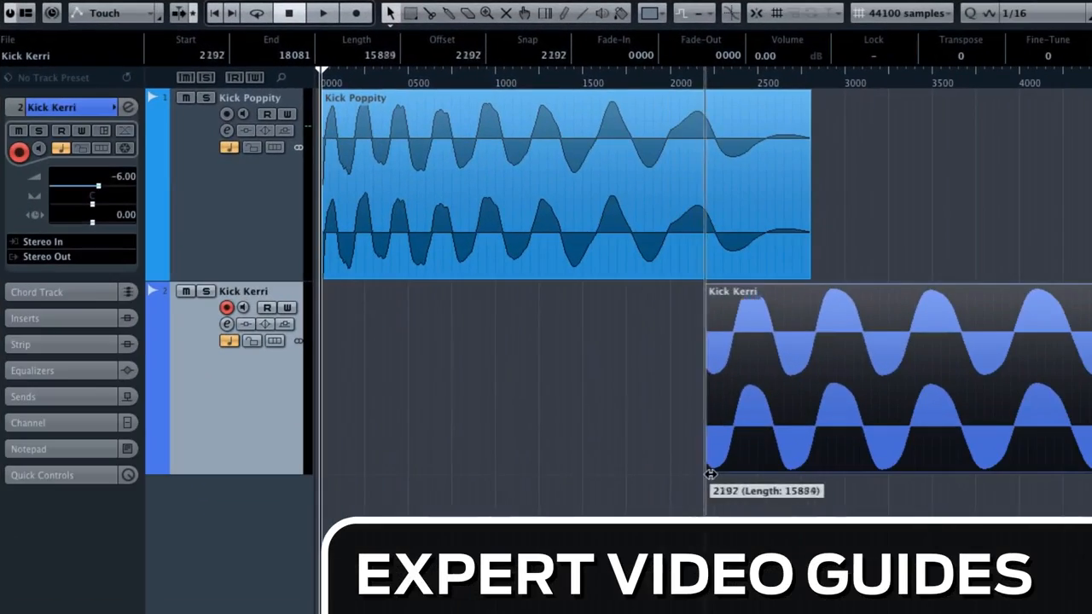
In the Cubase project, add a fade-in of 479 samples to the start of the Kick Kerri clip
{"action": "left_click_drag", "start_coordinate": [708, 288], "coordinate": [793, 294]}
{"action": "key", "text": "g"}
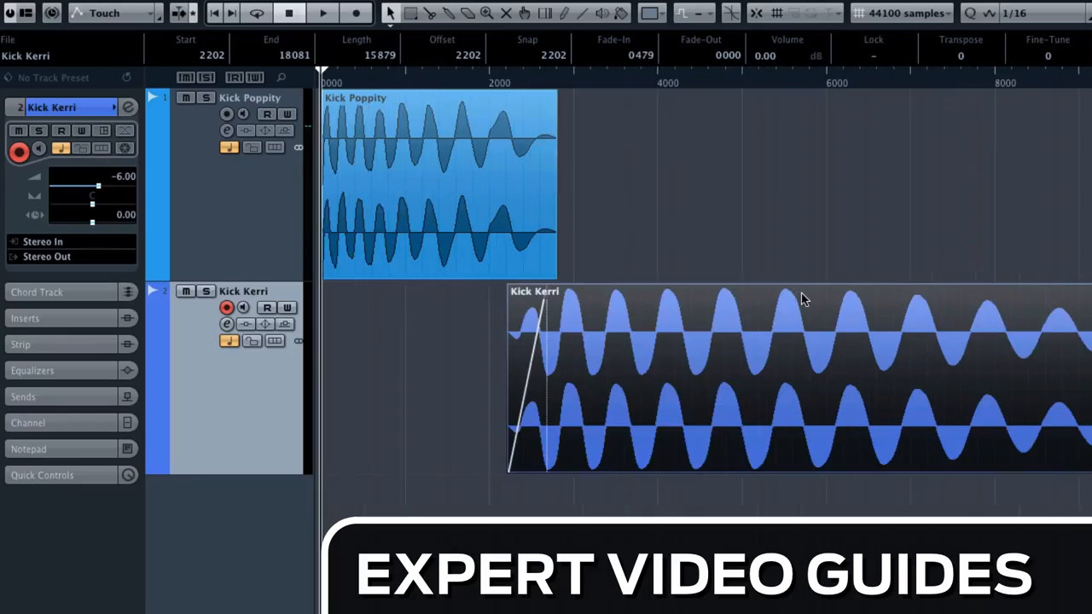